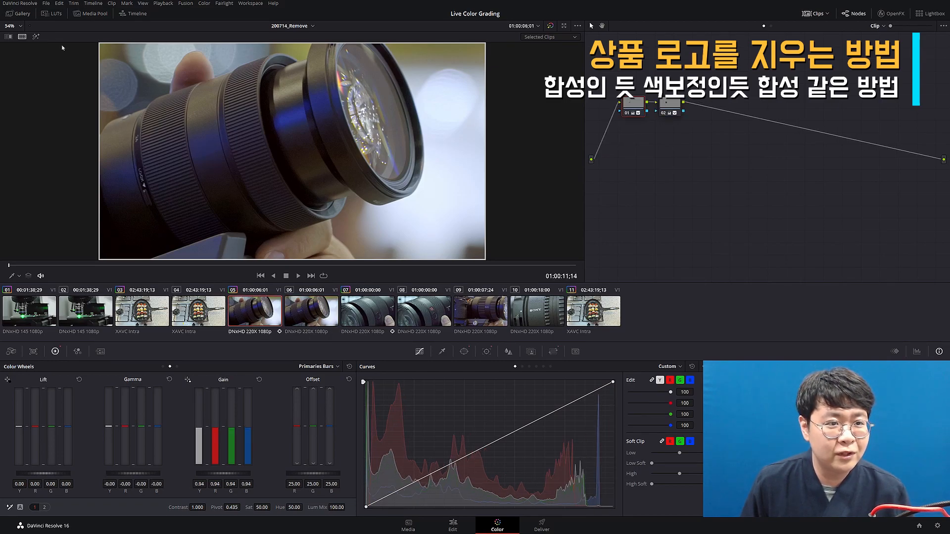
# Review clips 07, 09, 10 and 11 in the viewer and return to the first clip of the timeline
pyautogui.click(360, 317)
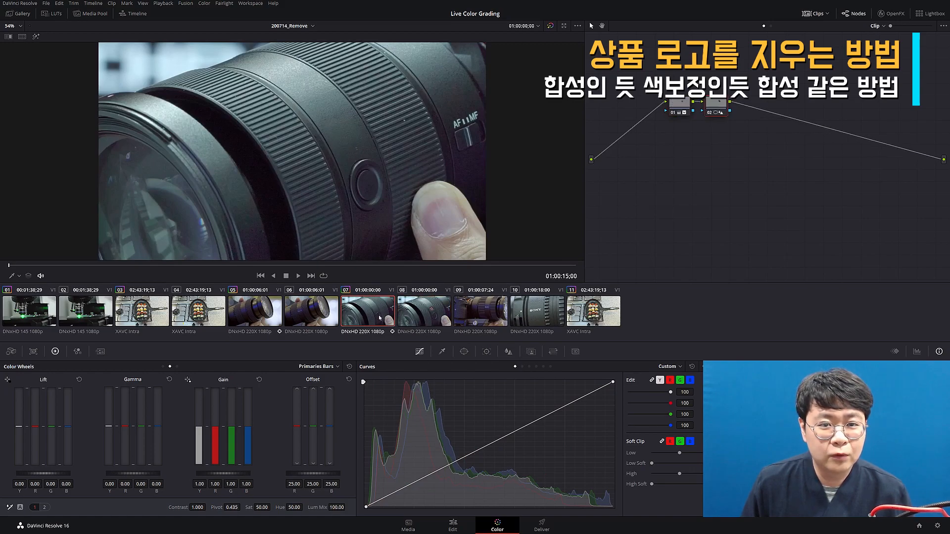
pyautogui.click(491, 316)
pyautogui.click(537, 318)
pyautogui.click(490, 317)
pyautogui.click(536, 316)
pyautogui.click(584, 315)
pyautogui.press('Home')
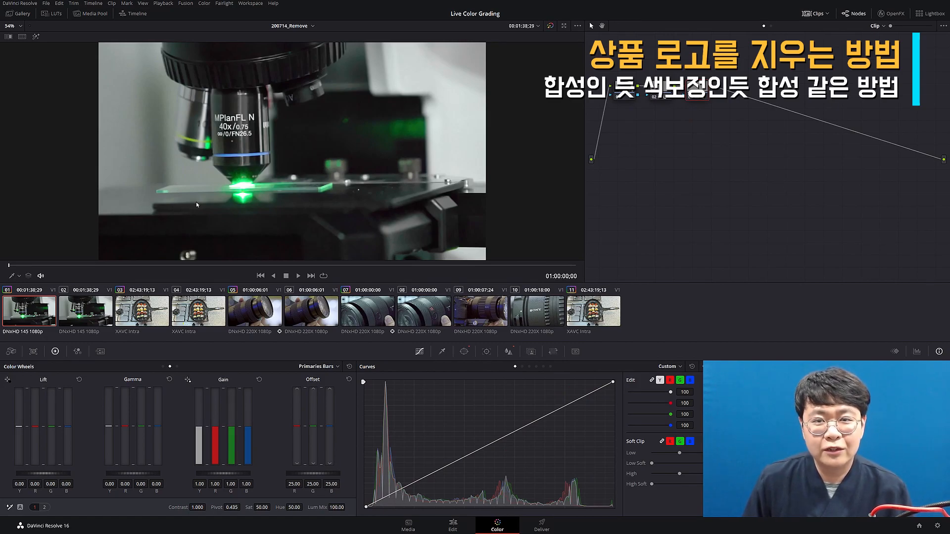
# Widen the node graph area and view clips 03, 05 and 07
pyautogui.moveTo(584, 208); pyautogui.dragTo(499, 226)
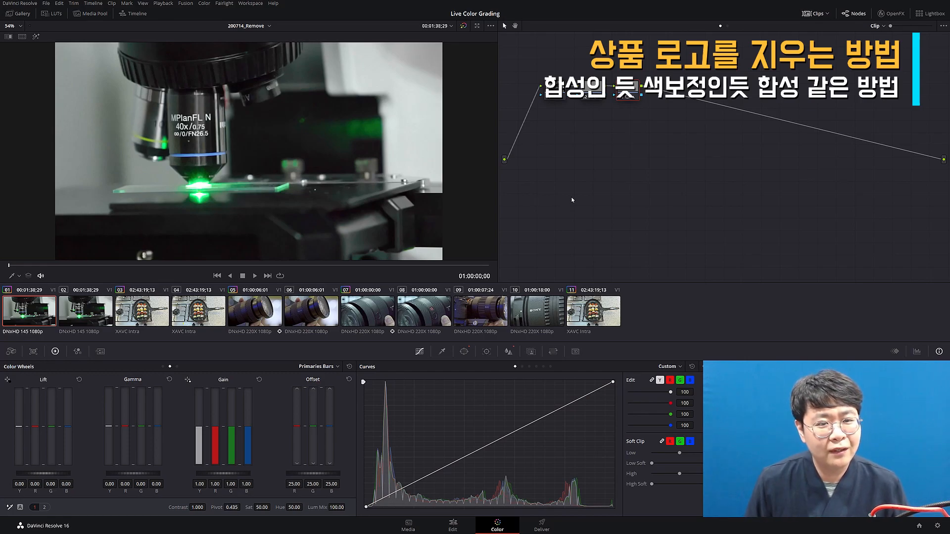
pyautogui.click(135, 323)
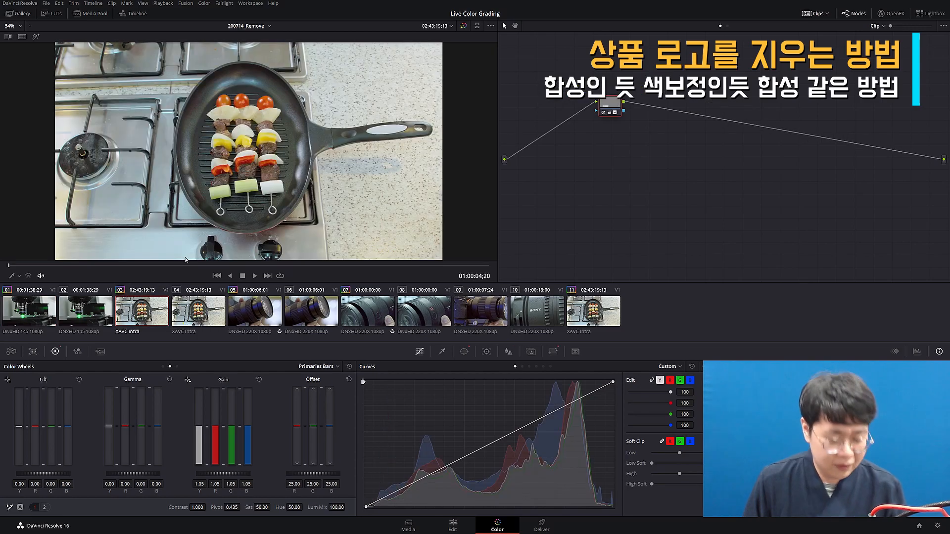
pyautogui.click(249, 312)
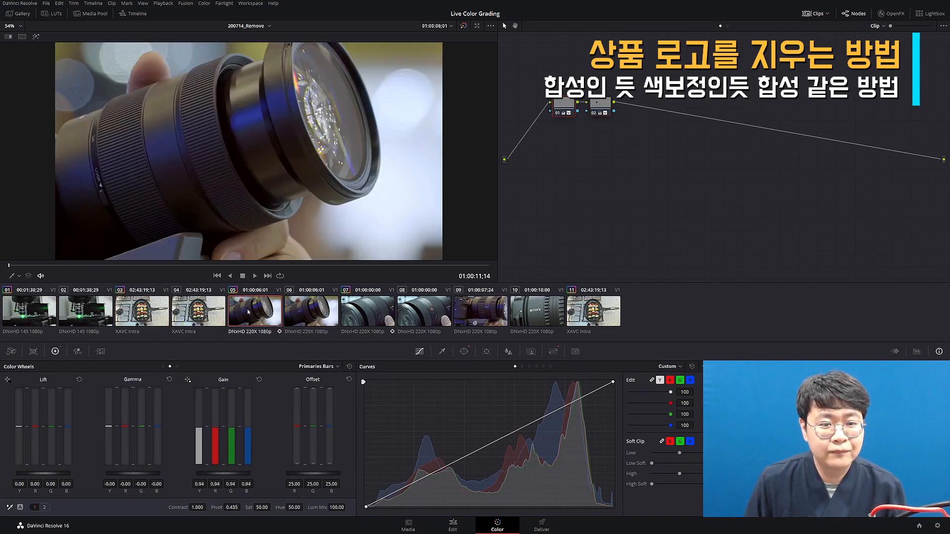
pyautogui.click(372, 318)
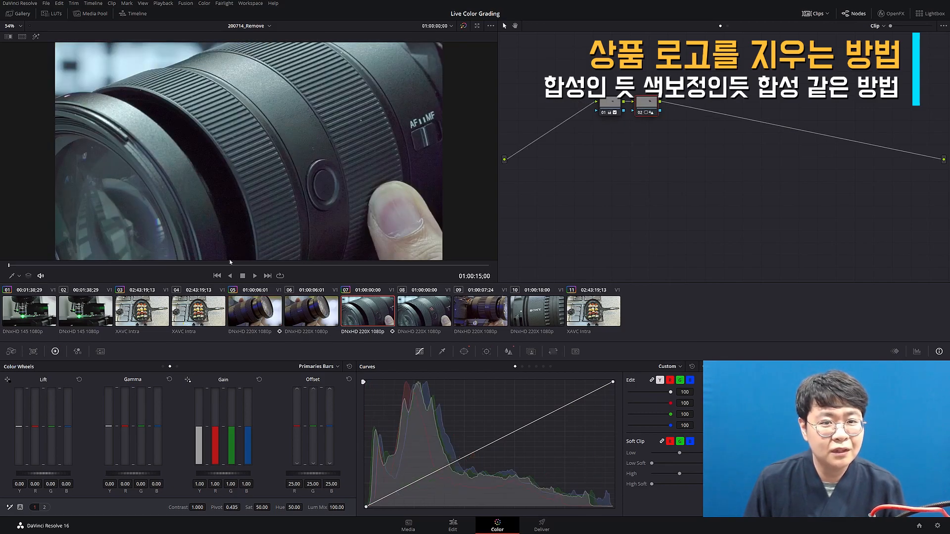
# On clip 02, draw a closed four-point curve window tightly around the OLYMPUS logo on the microscope lens
pyautogui.click(50, 310)
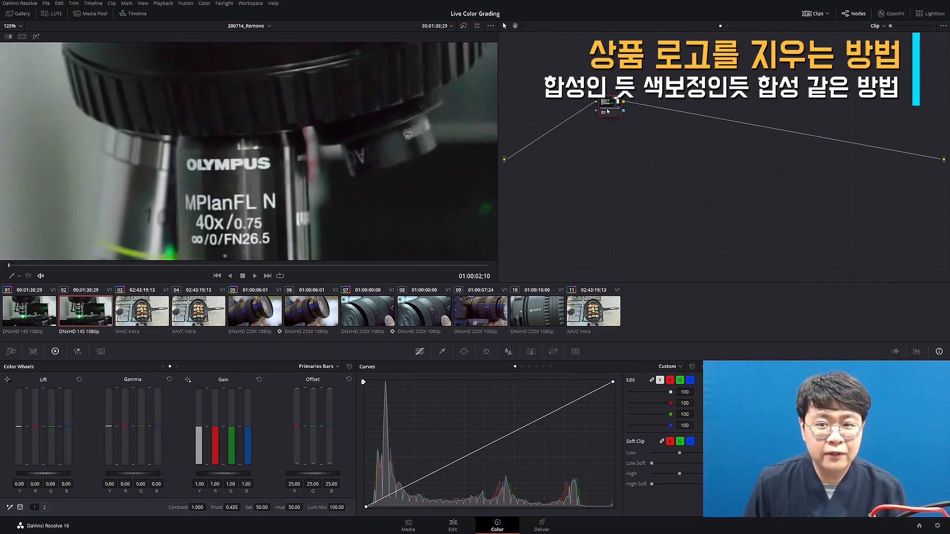
pyautogui.moveTo(607, 111); pyautogui.dragTo(559, 123)
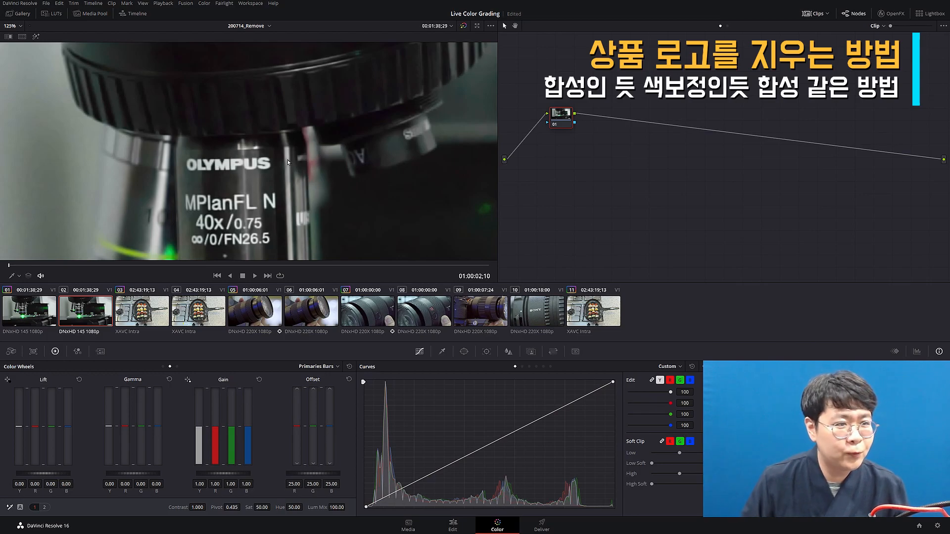
pyautogui.click(464, 352)
pyautogui.click(372, 462)
pyautogui.click(183, 157)
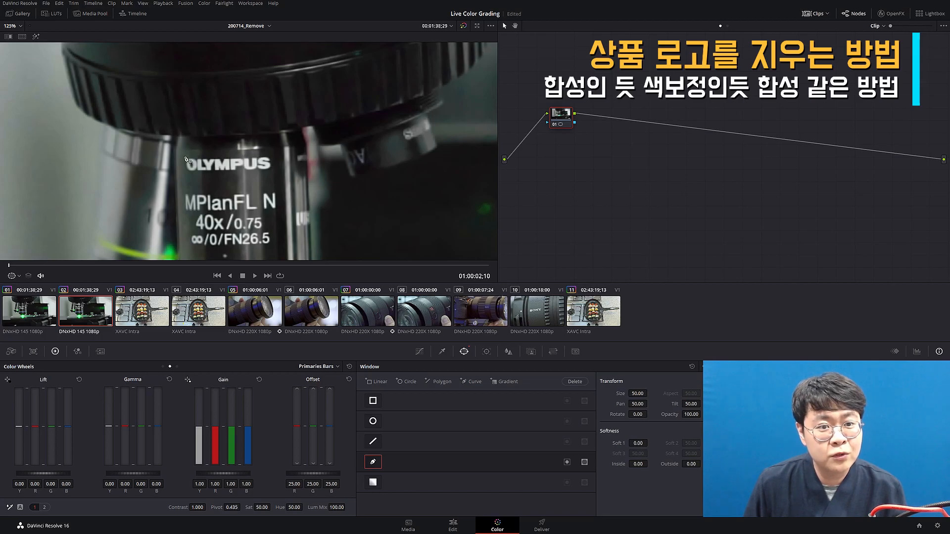
pyautogui.click(186, 175)
pyautogui.click(273, 172)
pyautogui.click(274, 156)
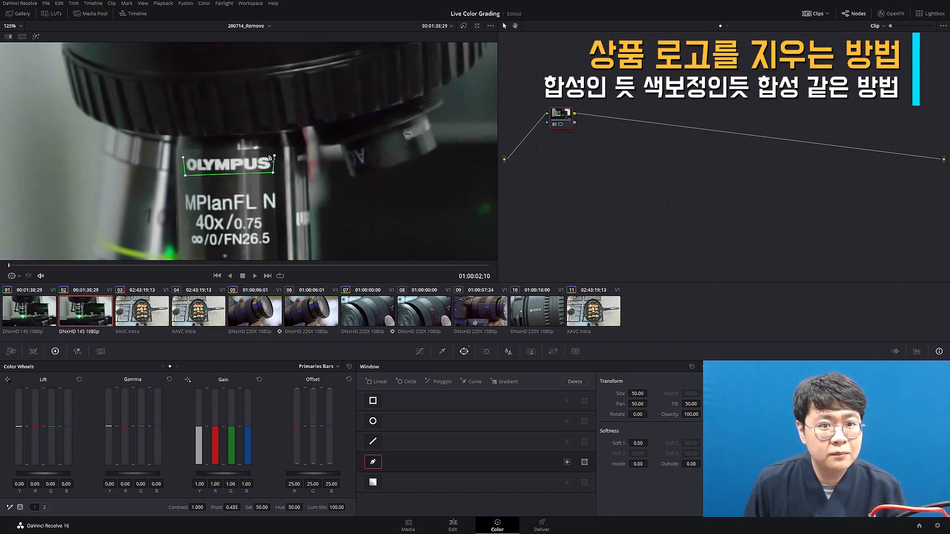
pyautogui.click(183, 158)
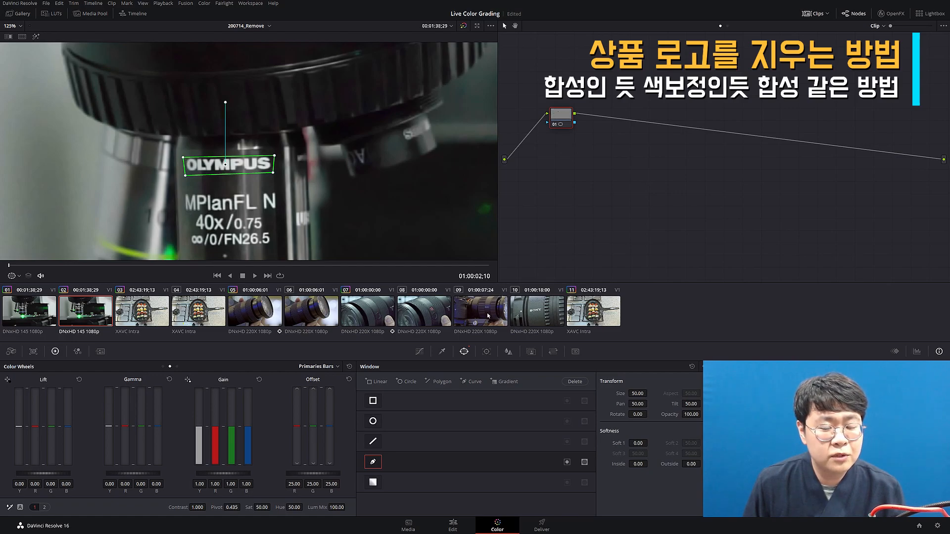
# Set the logo window's Soft 1 to 2.52 and its blur radius to 0.73, checking the masked area with the highlight view
pyautogui.hotkey('shift', 'h')
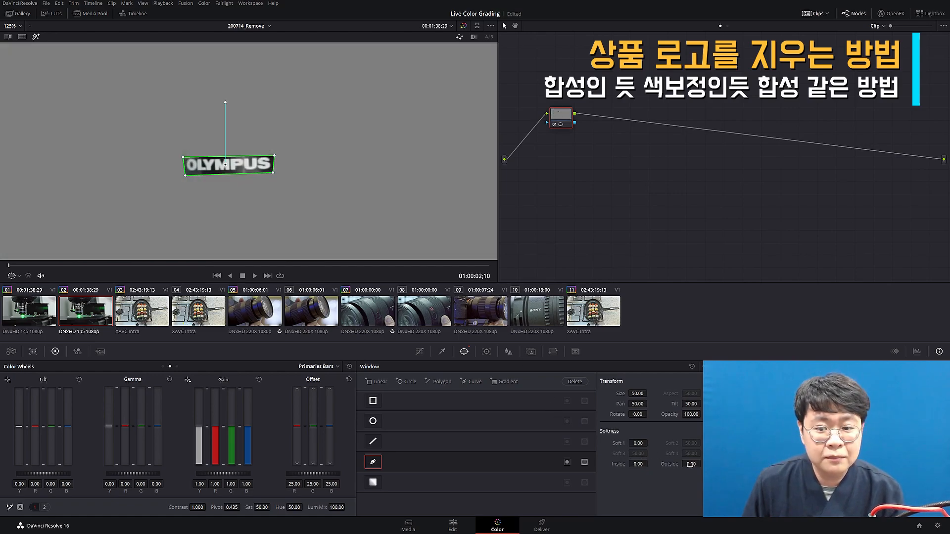
pyautogui.moveTo(638, 442); pyautogui.dragTo(649, 444)
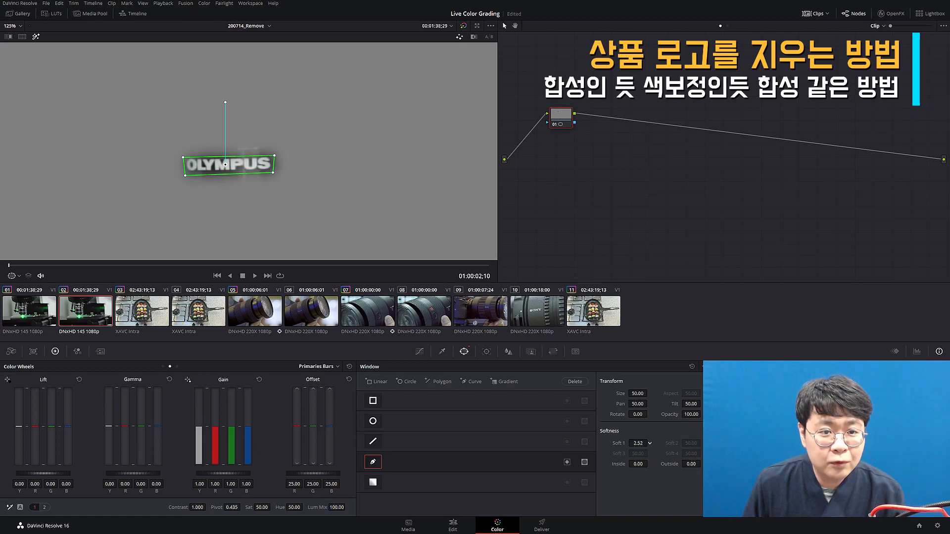
pyautogui.click(508, 351)
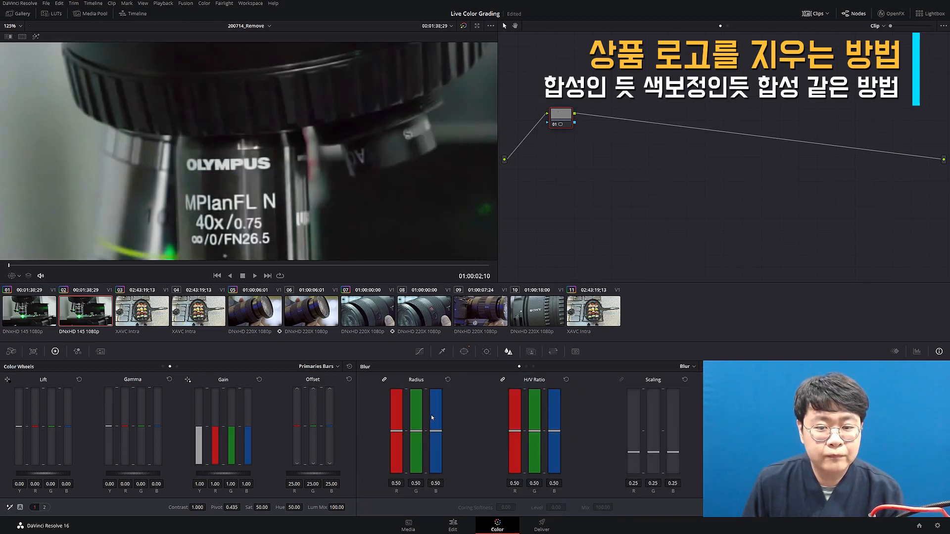
pyautogui.moveTo(420, 431); pyautogui.dragTo(422, 405)
pyautogui.hotkey('shift', 'h')
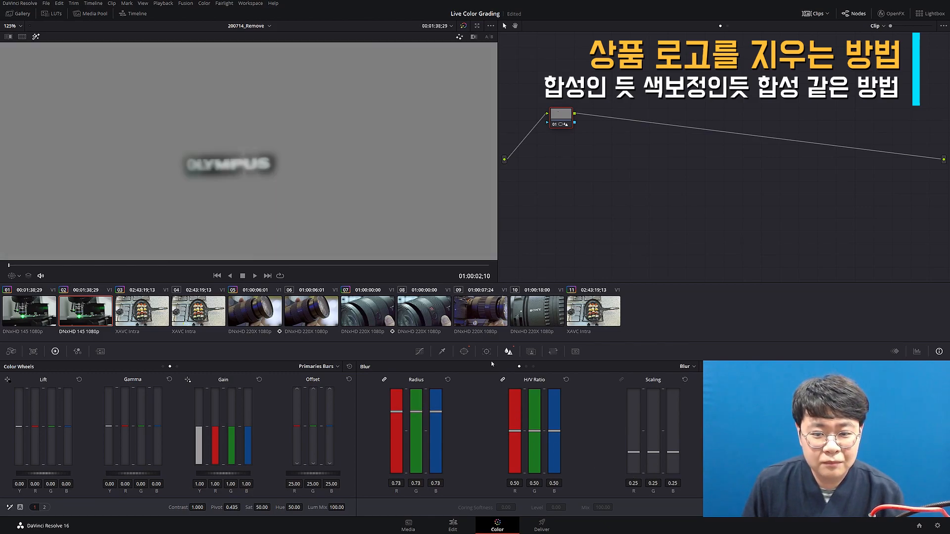
# Set the logo window's Soft 1 back to 0.00 and increase its outside softness with the highlight off
pyautogui.click(463, 351)
pyautogui.moveTo(650, 443); pyautogui.dragTo(639, 443)
pyautogui.hotkey('shift', 'h')
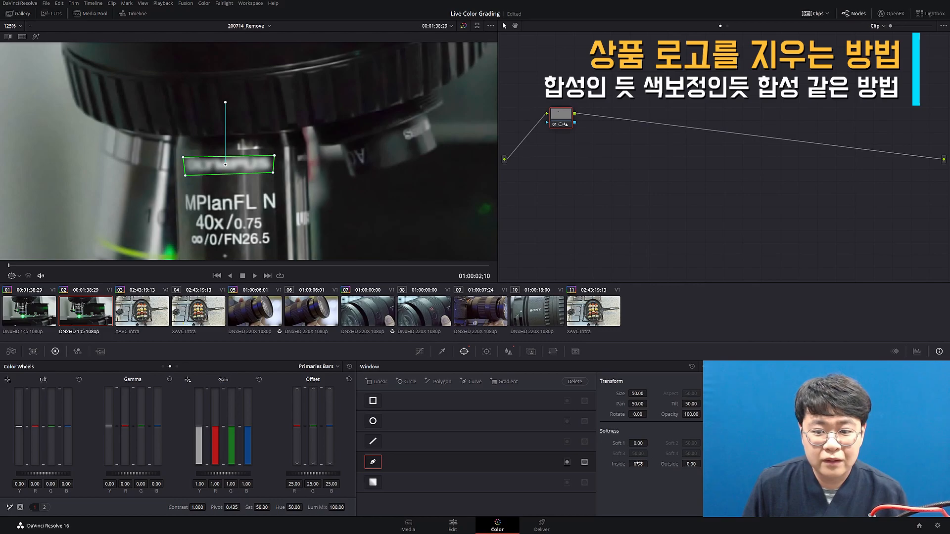
pyautogui.moveTo(694, 464); pyautogui.dragTo(714, 464)
# Raise the blur radius on the masked logo to 0.86 and check the result in the whole frame
pyautogui.click(419, 351)
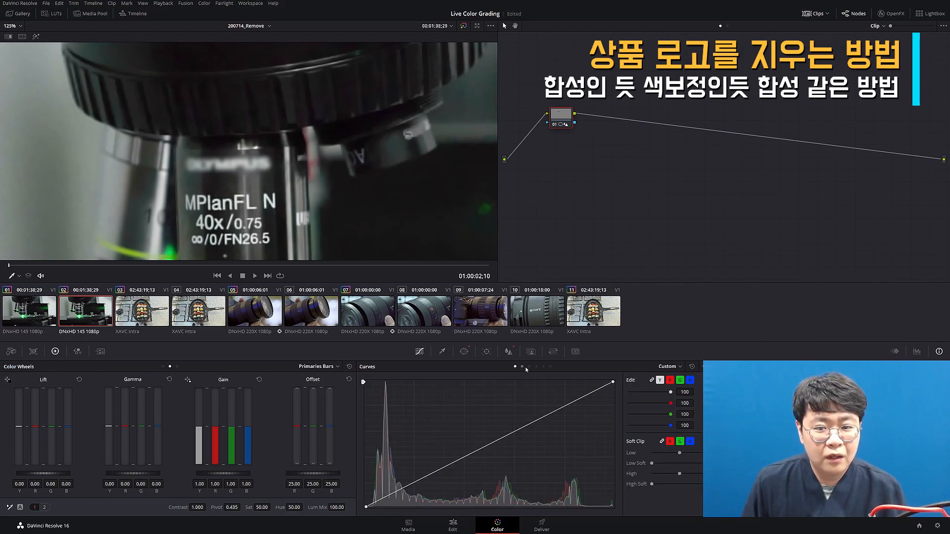
pyautogui.click(508, 351)
pyautogui.moveTo(416, 410); pyautogui.dragTo(412, 398)
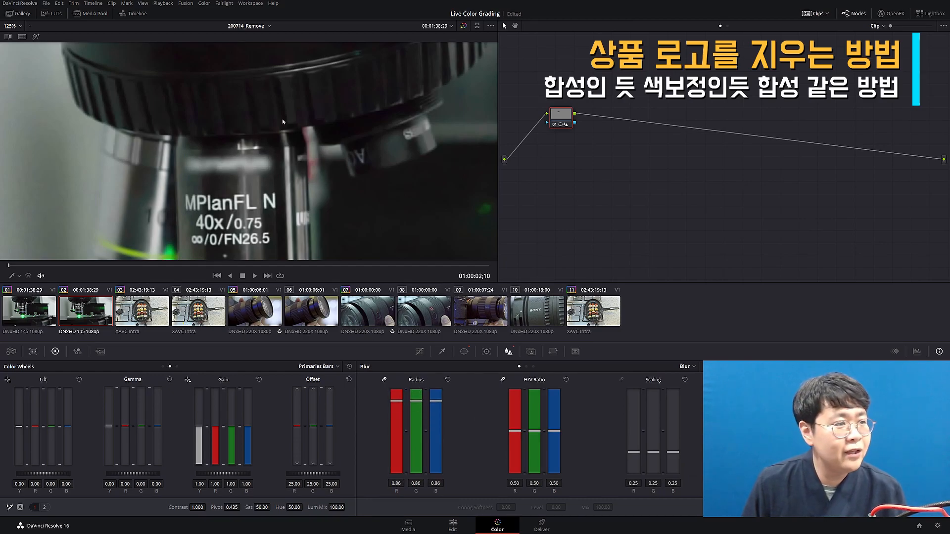
pyautogui.scroll(-3, 250, 180)
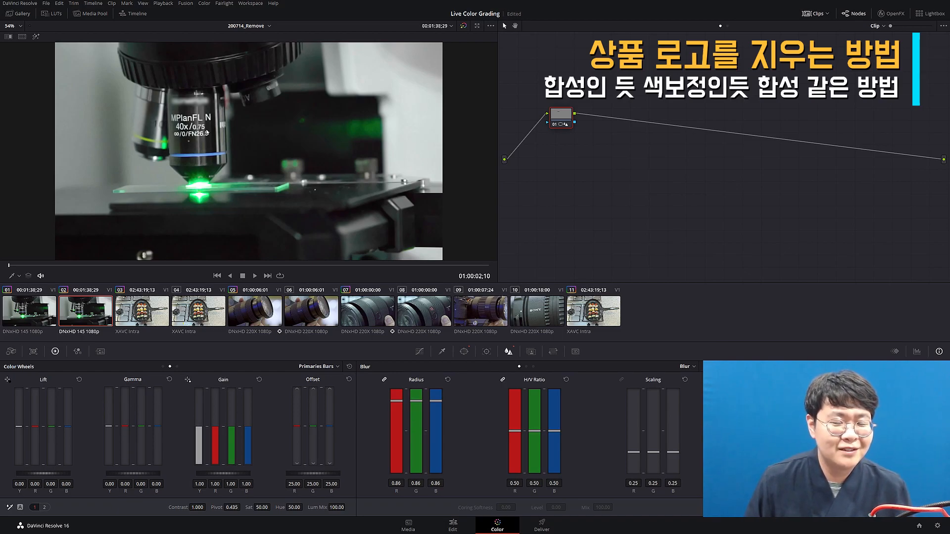
# Inspect the OLYMPUS logo on clip 02 up close and compare clip 05 with its grade bypassed and enabled
pyautogui.click(32, 316)
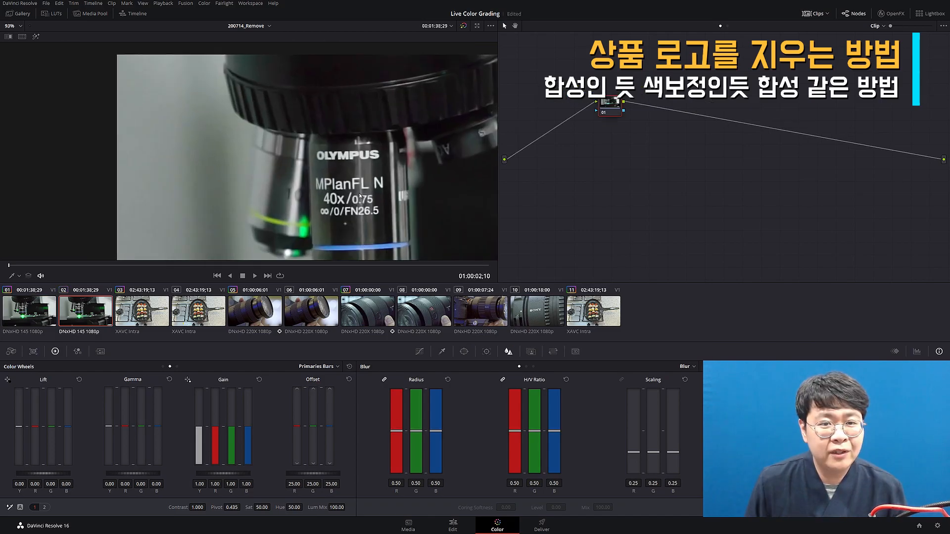
pyautogui.moveTo(358, 192); pyautogui.dragTo(233, 209)
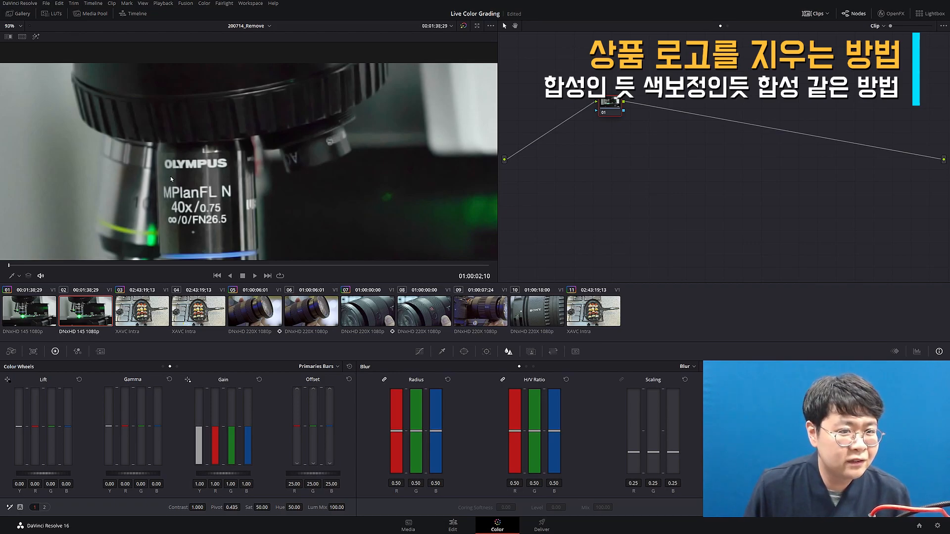
pyautogui.click(269, 319)
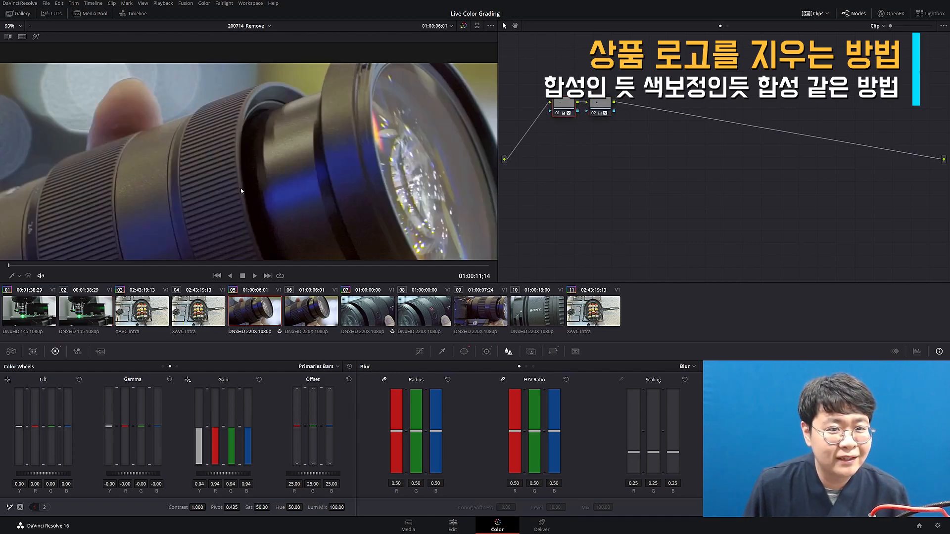
pyautogui.hotkey('shift', 'd')
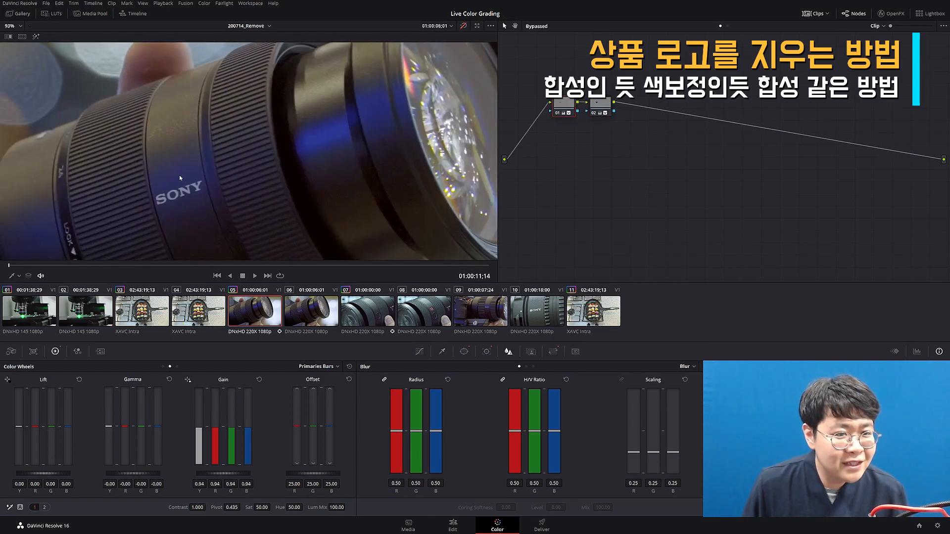
pyautogui.hotkey('shift', 'd')
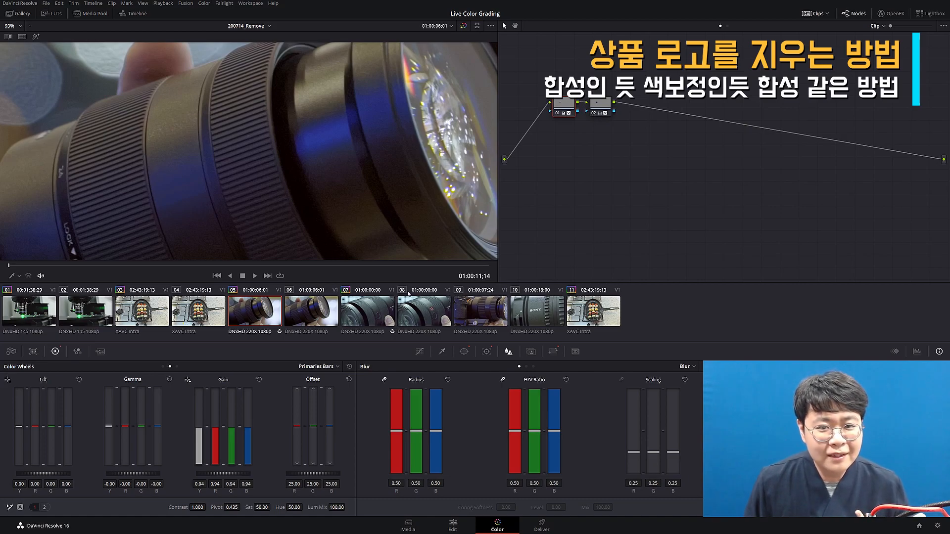
# Compare the microscope lens in clip 01 with the grade bypassed and enabled to examine the logo removal
pyautogui.click(51, 314)
pyautogui.hotkey('shift', 'd')
pyautogui.hotkey('shift', 'd')
pyautogui.hotkey('shift', 'd')
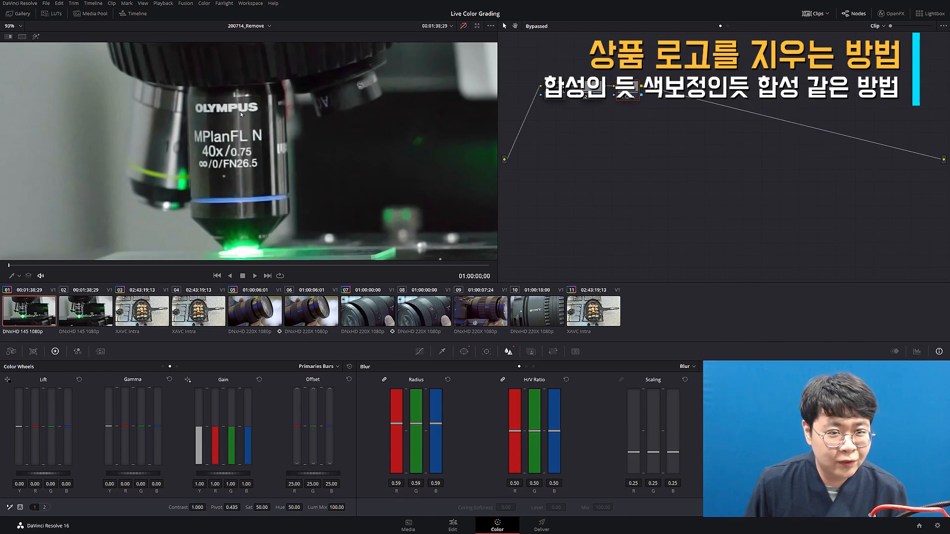
pyautogui.hotkey('shift', 'd')
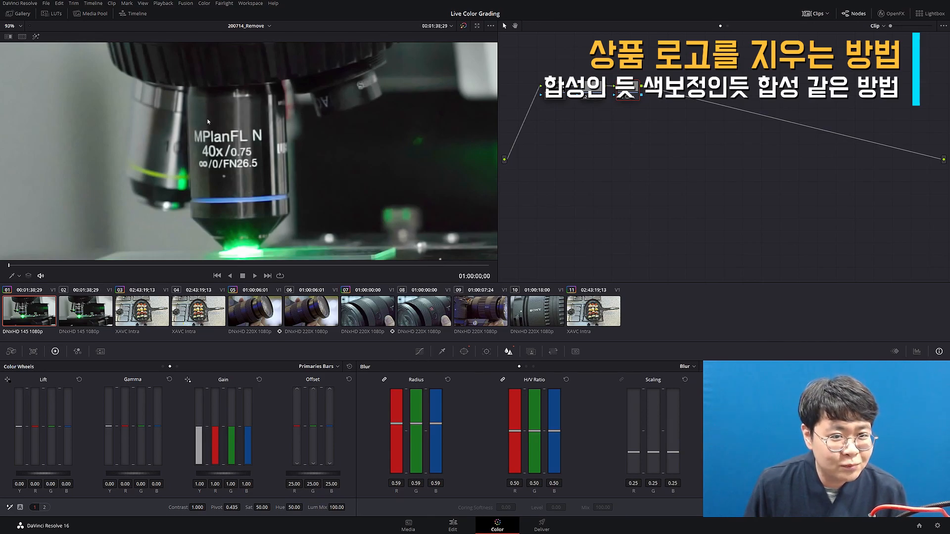
pyautogui.hotkey('shift', 'd')
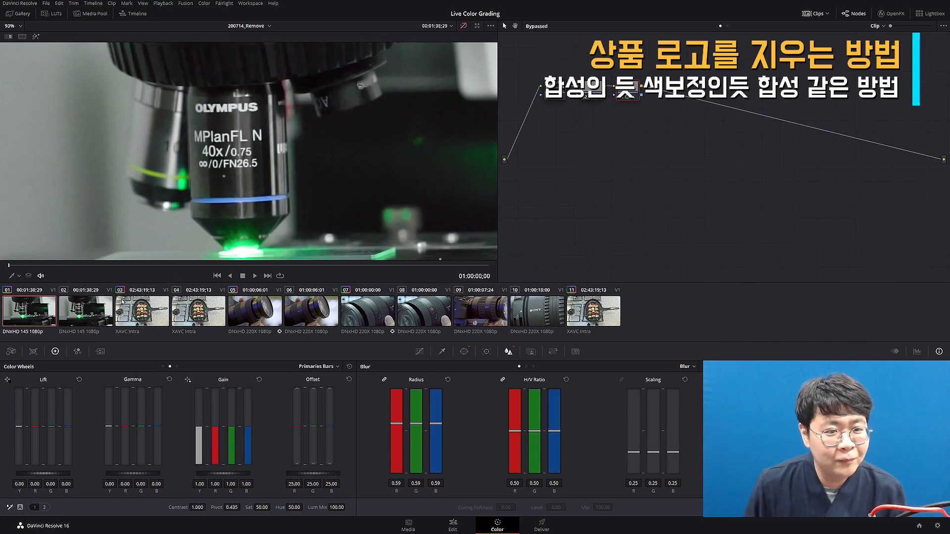
# Examine the logo areas on the stove in clip 03 and the lens in clip 05, toggling the grade bypass
pyautogui.click(147, 315)
pyautogui.hotkey('shift', 'd')
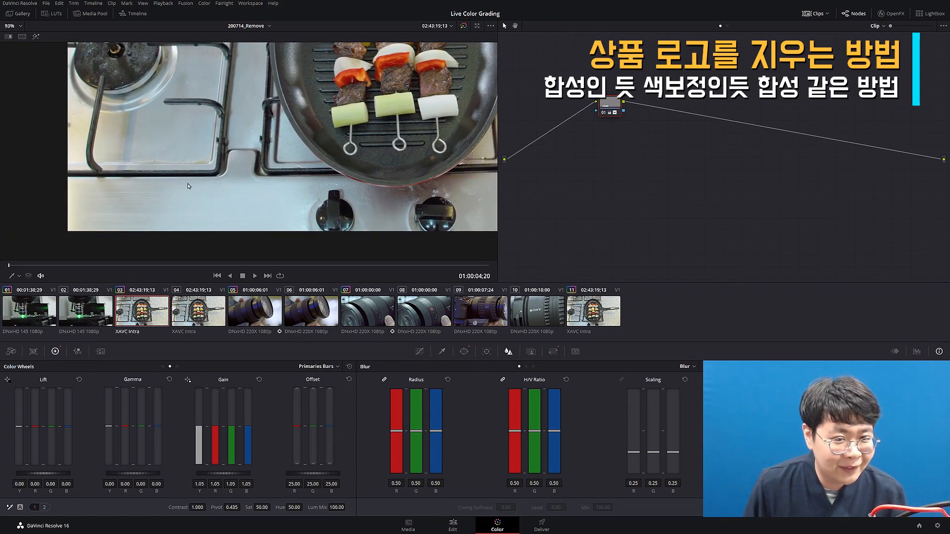
pyautogui.click(263, 318)
pyautogui.hotkey('shift', 'd')
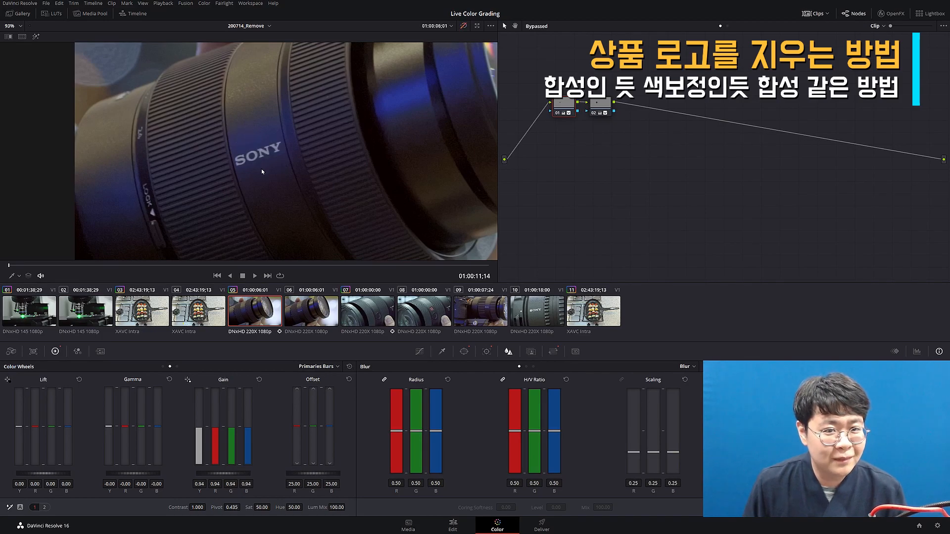
# Compare the lens badge area in clip 07 with the grade bypassed and enabled
pyautogui.click(368, 317)
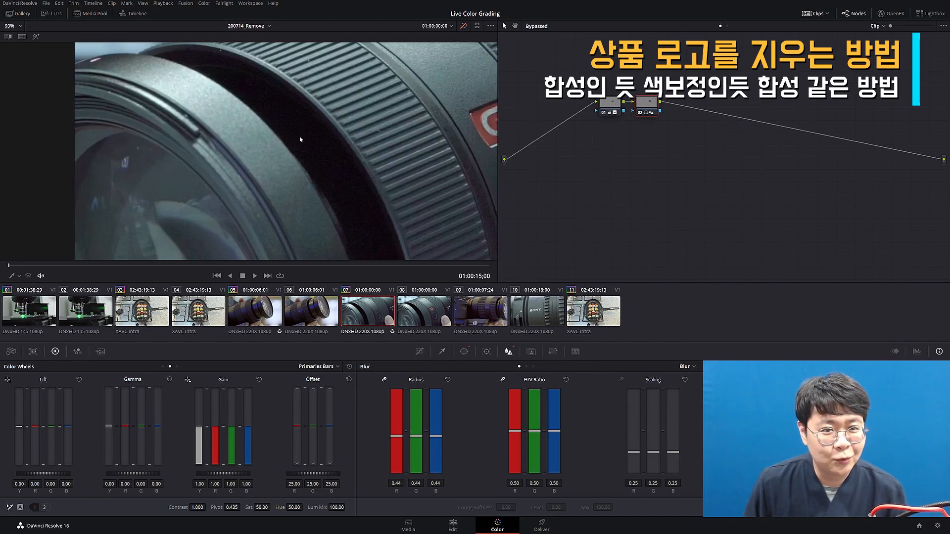
pyautogui.moveTo(394, 158); pyautogui.dragTo(154, 166)
pyautogui.hotkey('shift', 'd')
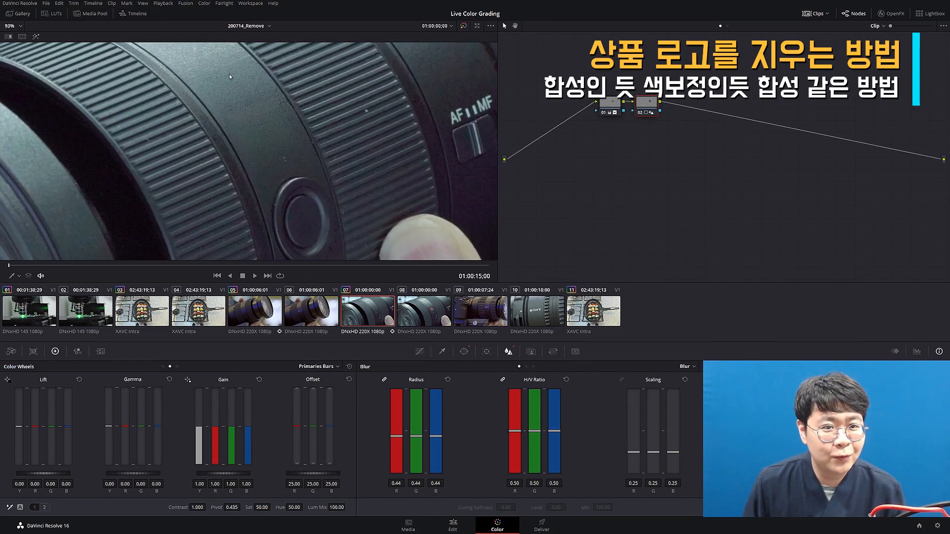
pyautogui.hotkey('shift', 'd')
pyautogui.hotkey('shift', 'd')
pyautogui.scroll(-5, 264, 149)
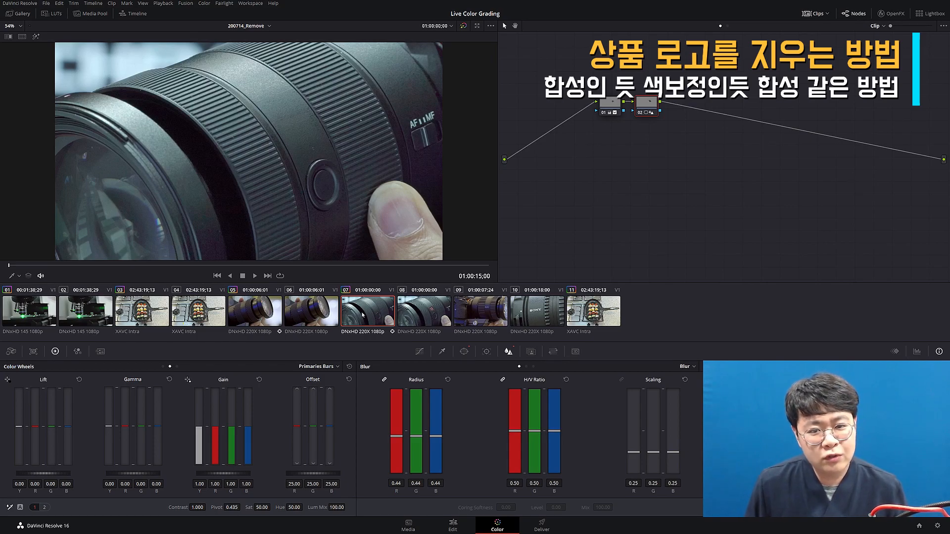
# Apply the ResolveFX Patch Replacer effect to node 01 of clip 08
pyautogui.click(426, 319)
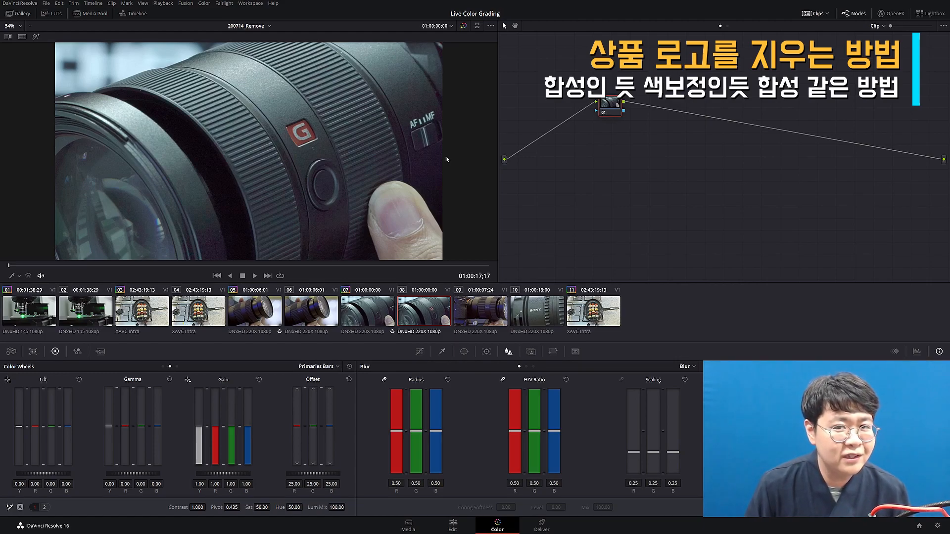
pyautogui.click(890, 14)
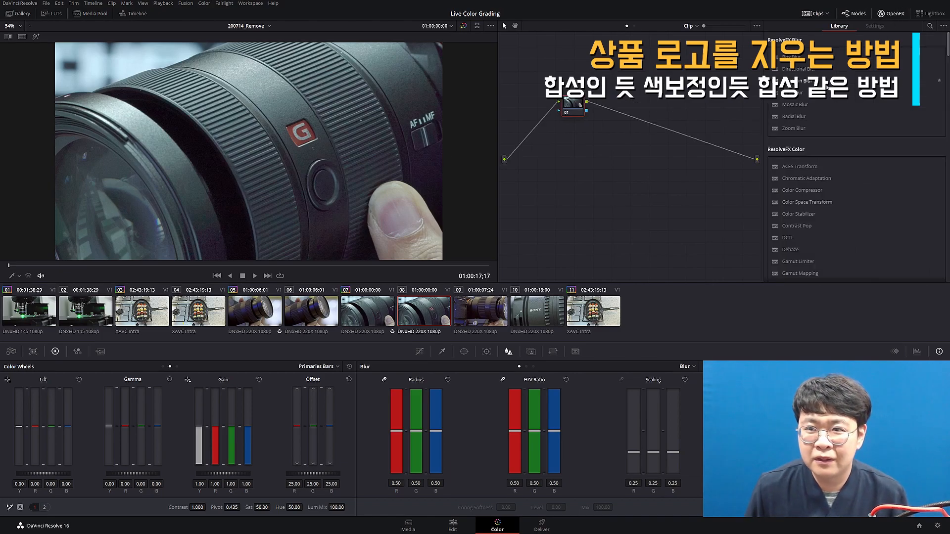
pyautogui.scroll(-10, 802, 139)
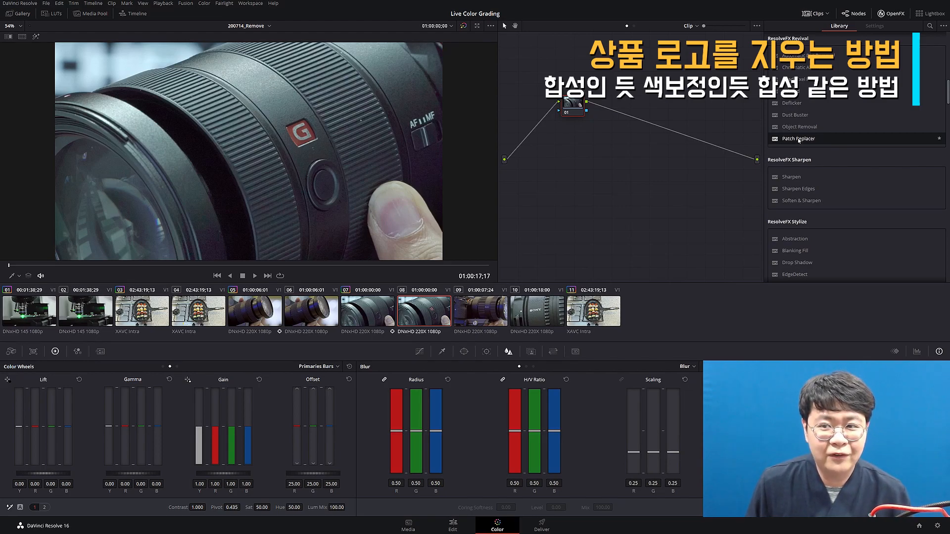
pyautogui.moveTo(799, 139); pyautogui.dragTo(570, 106)
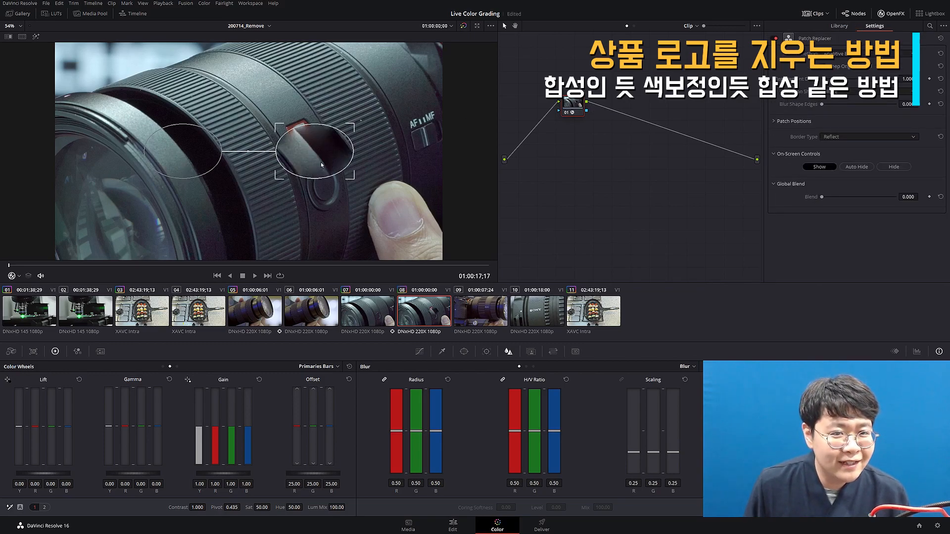
# Place the source patch on the clean lens surface above the red G badge and shrink the target patch to cover the badge
pyautogui.moveTo(183, 158); pyautogui.dragTo(258, 96)
pyautogui.moveTo(310, 156); pyautogui.dragTo(293, 132)
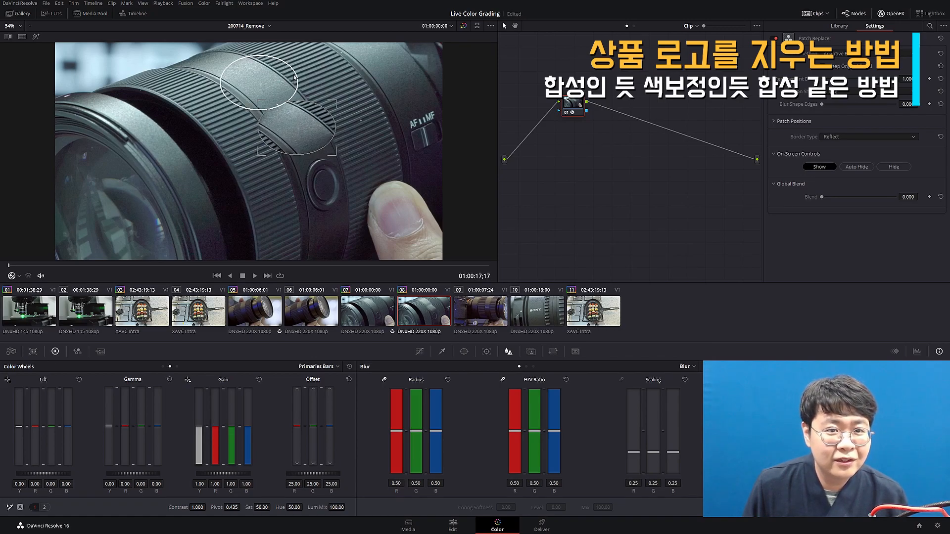
pyautogui.moveTo(336, 155); pyautogui.dragTo(301, 139)
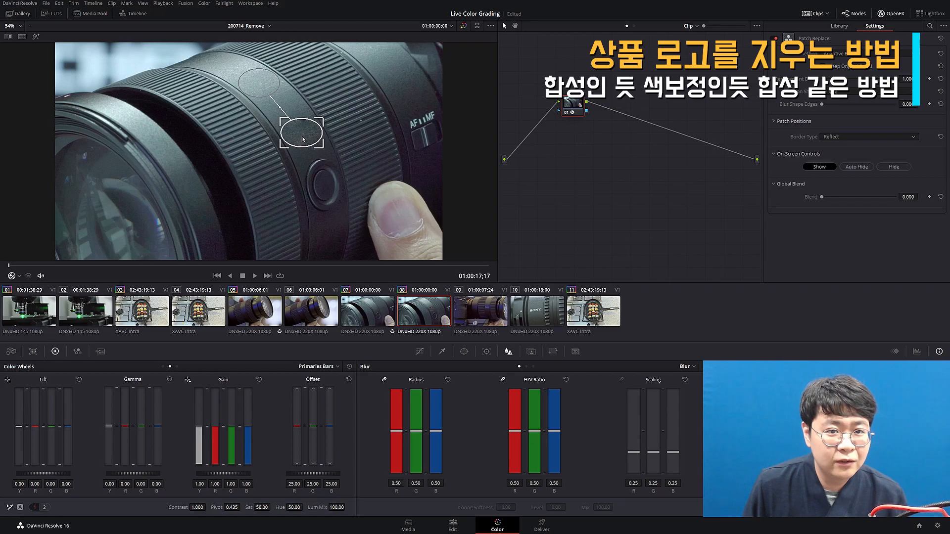
# Hide and restore the Patch Replacer overlay on clip 08, then fine-tune the target and source patches around the badge
pyautogui.click(421, 352)
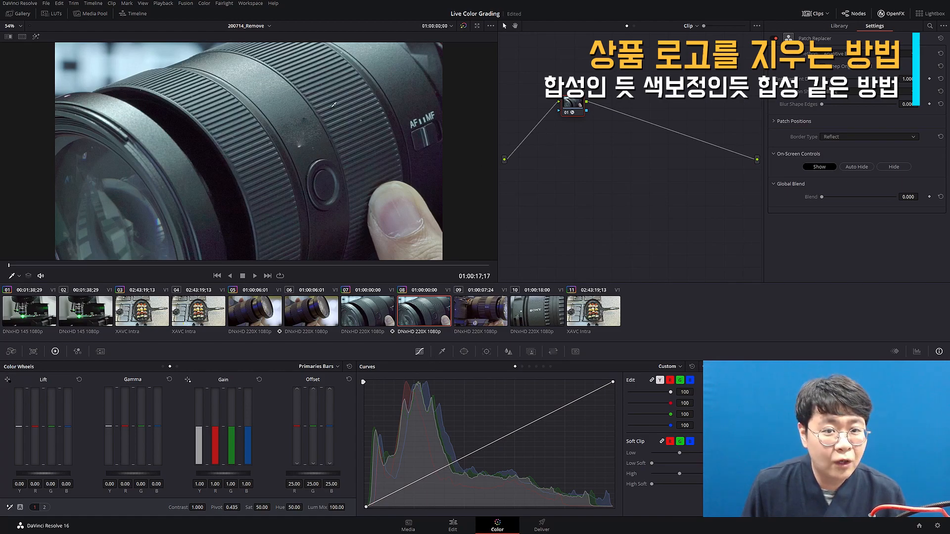
pyautogui.click(19, 276)
pyautogui.click(42, 329)
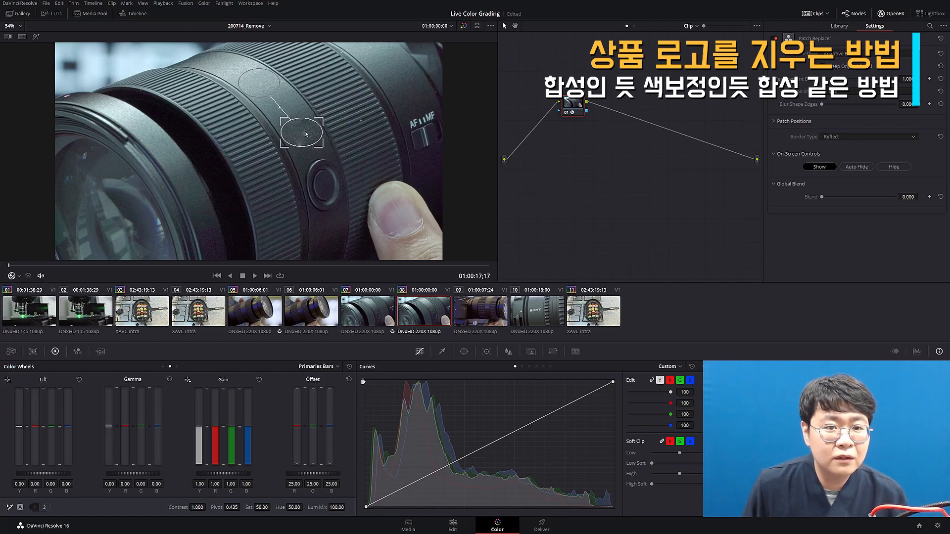
pyautogui.moveTo(322, 119); pyautogui.dragTo(323, 117)
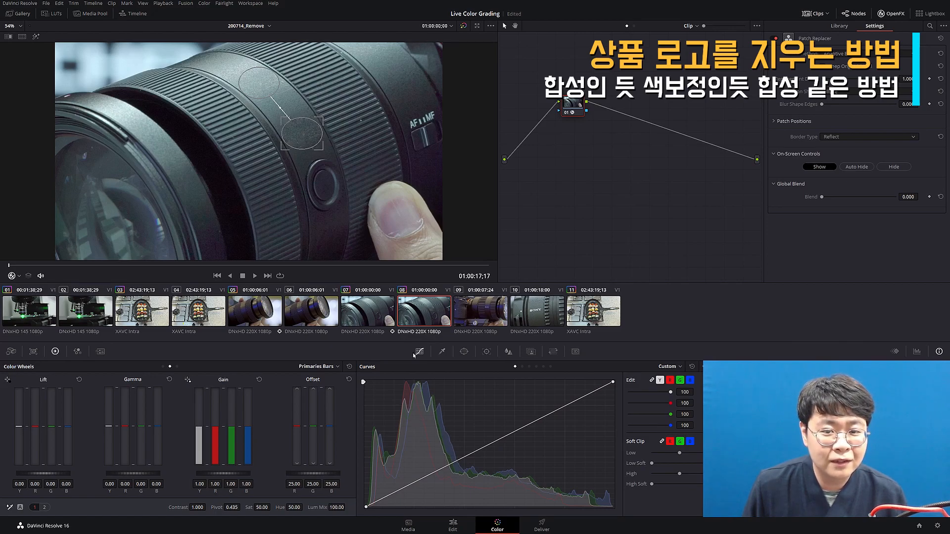
pyautogui.moveTo(265, 88); pyautogui.dragTo(276, 97)
pyautogui.hotkey('shift', '`')
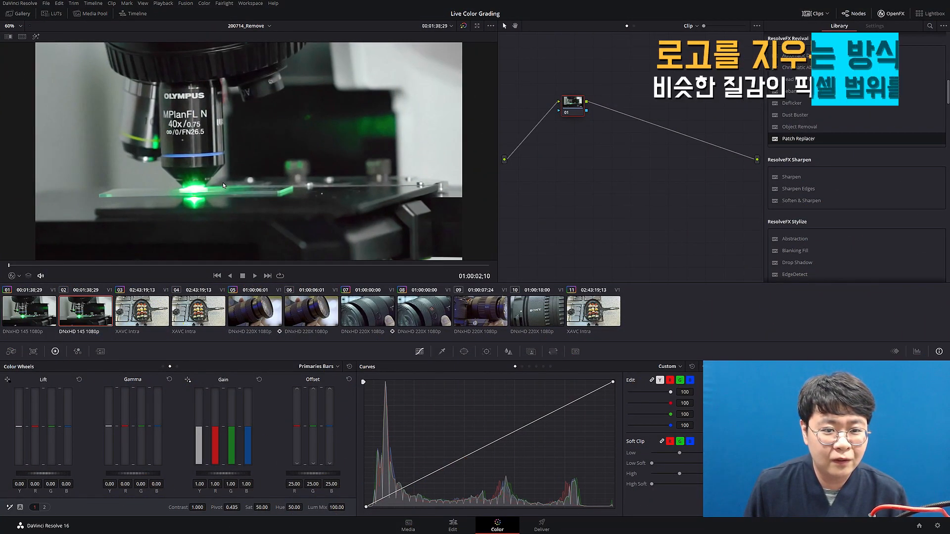
# Add serial node 02 after node 01 on clip 02 and close the OpenFX library
pyautogui.scroll(3, 182, 153)
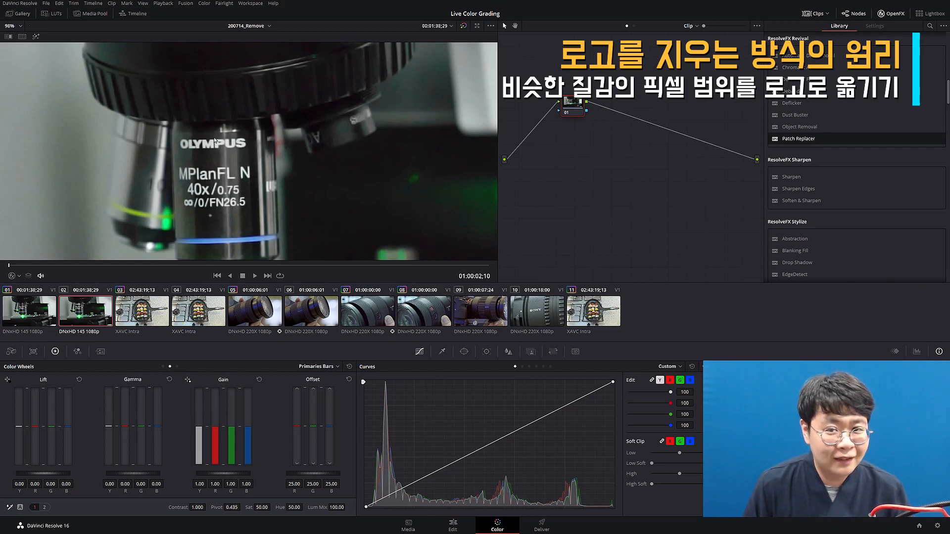
pyautogui.moveTo(573, 113); pyautogui.dragTo(633, 142)
pyautogui.hotkey('alt', 's')
pyautogui.click(891, 14)
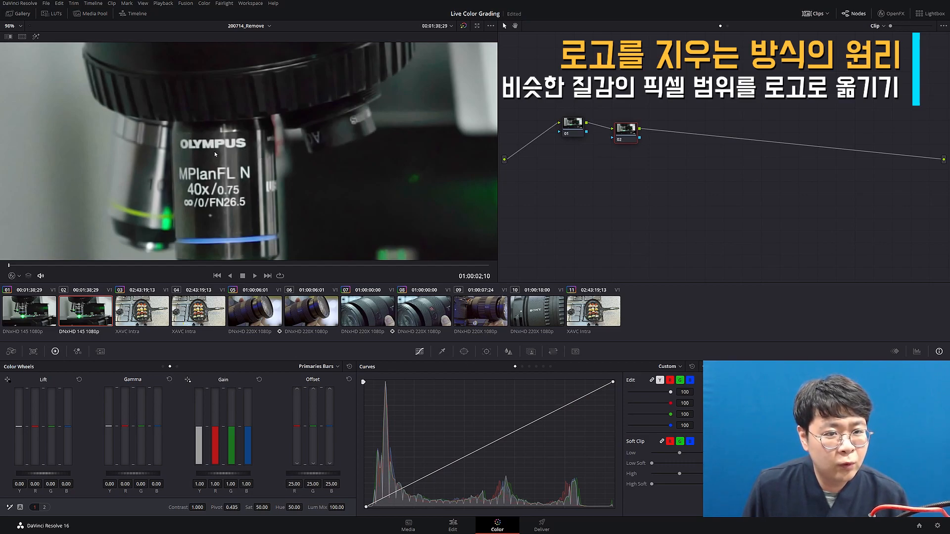
# Add a rectangular window on node 02, move it over the OLYMPUS logo and reduce its size to 8.14
pyautogui.click(463, 352)
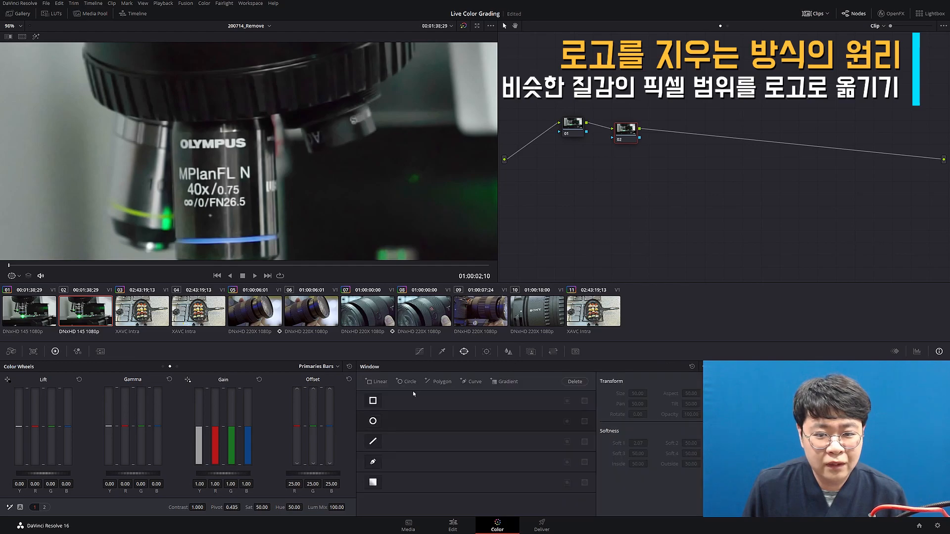
pyautogui.click(373, 401)
pyautogui.moveTo(307, 234); pyautogui.dragTo(202, 144)
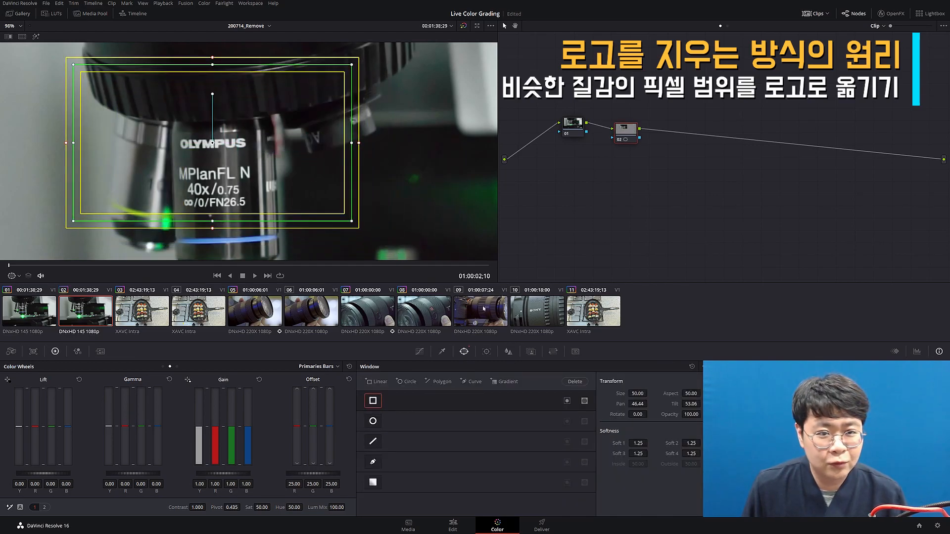
pyautogui.moveTo(637, 394); pyautogui.dragTo(145, 157)
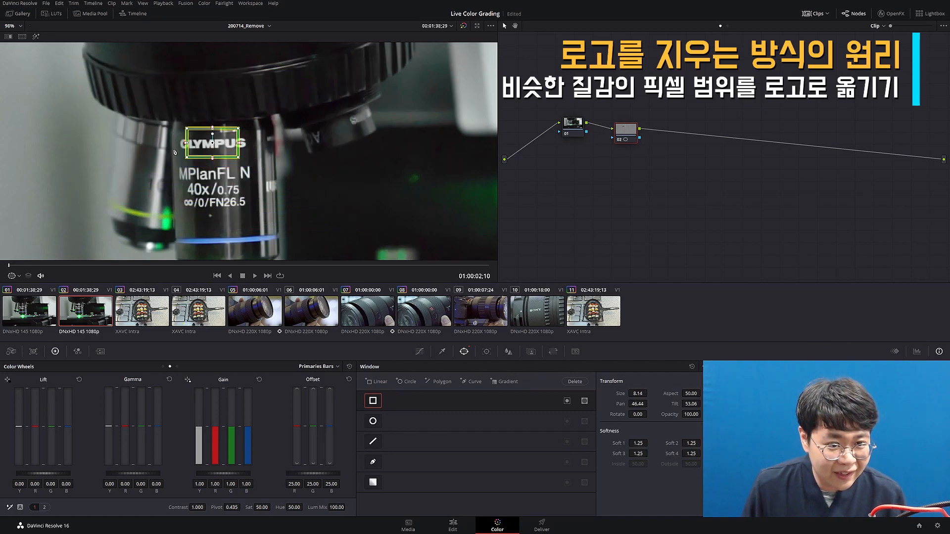
# Fit the window closely around the OLYMPUS lettering with size 4.34, aspect 78.88, pan 46.46 and tilt 53.02
pyautogui.scroll(5, 249, 135)
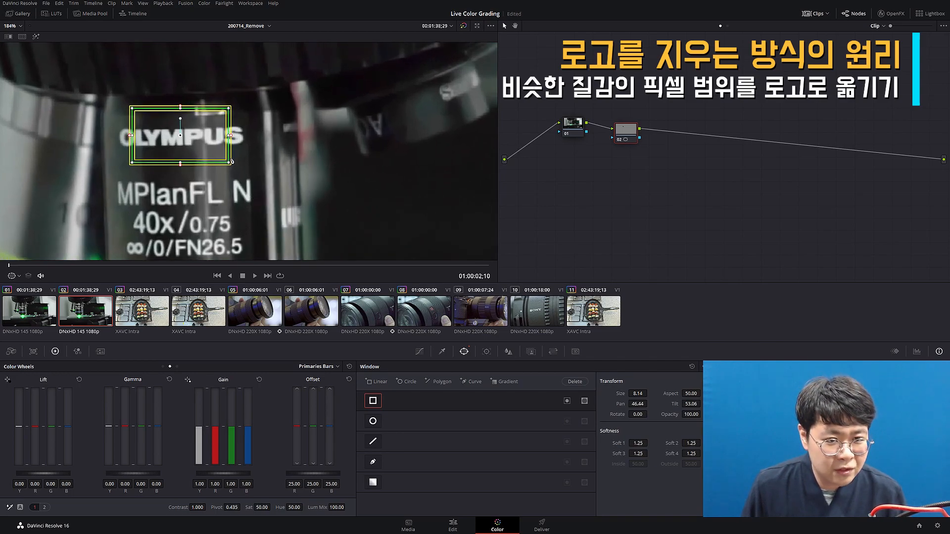
pyautogui.moveTo(186, 140); pyautogui.dragTo(187, 145)
pyautogui.moveTo(638, 394); pyautogui.dragTo(702, 392)
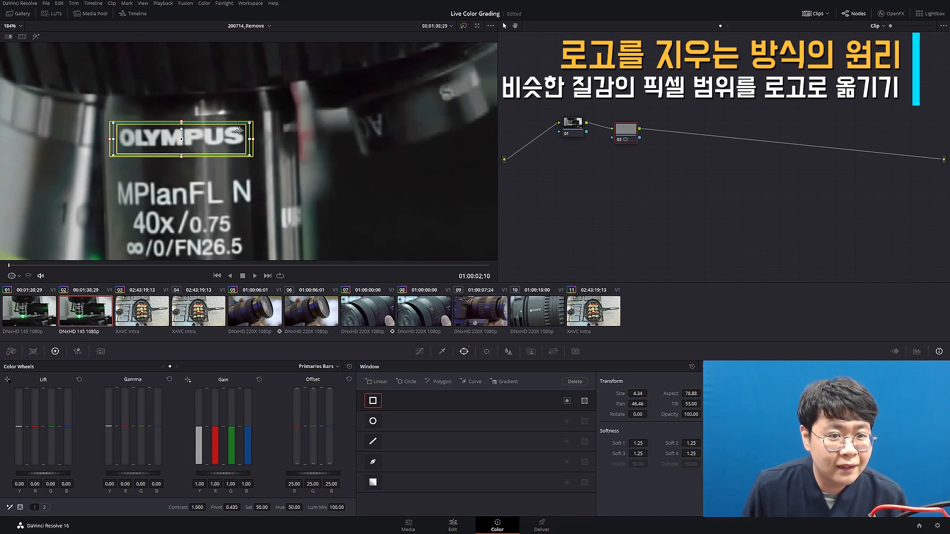
pyautogui.moveTo(175, 148); pyautogui.dragTo(175, 146)
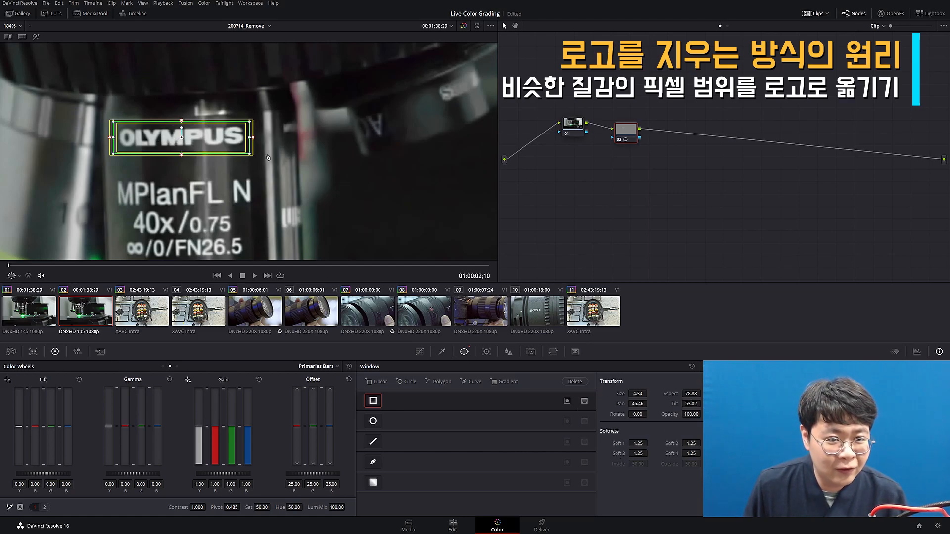
# Lower the window to a tilt of 52.54 over the blank strip between OLYMPUS and MPlanFL N, and check it in highlight view
pyautogui.moveTo(689, 404); pyautogui.dragTo(701, 404)
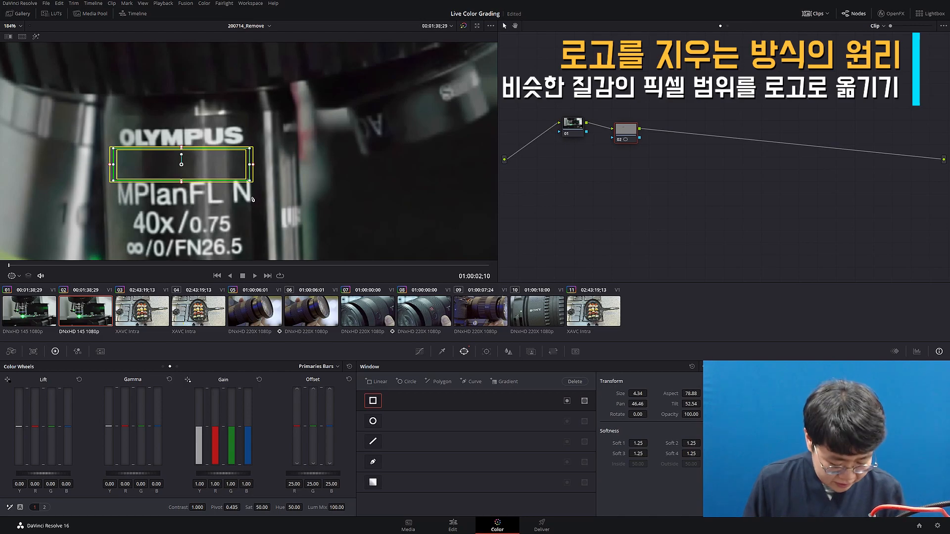
pyautogui.hotkey('shift', 'h')
pyautogui.scroll(4, 252, 198)
pyautogui.scroll(1, 242, 189)
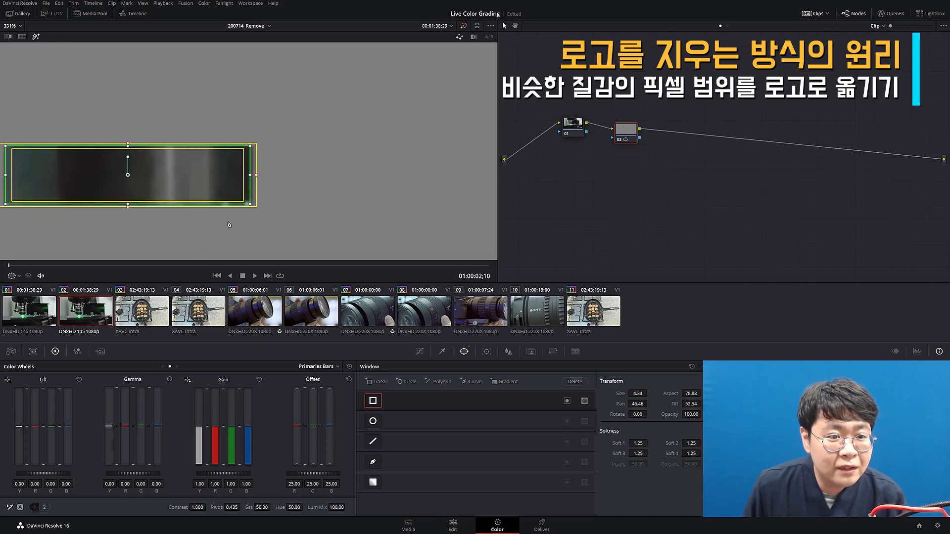
pyautogui.scroll(2, 246, 198)
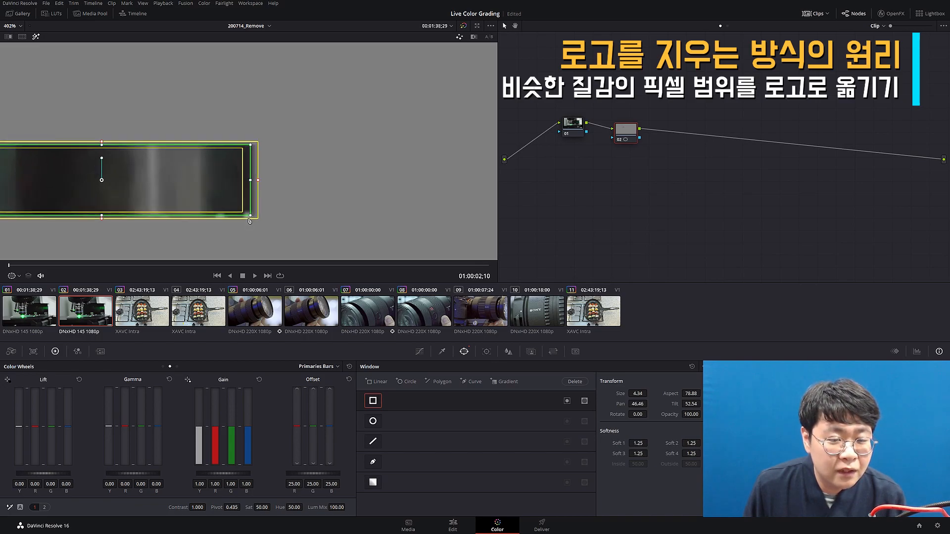
pyautogui.hotkey('shift', 'h')
pyautogui.hotkey('shift', 'h')
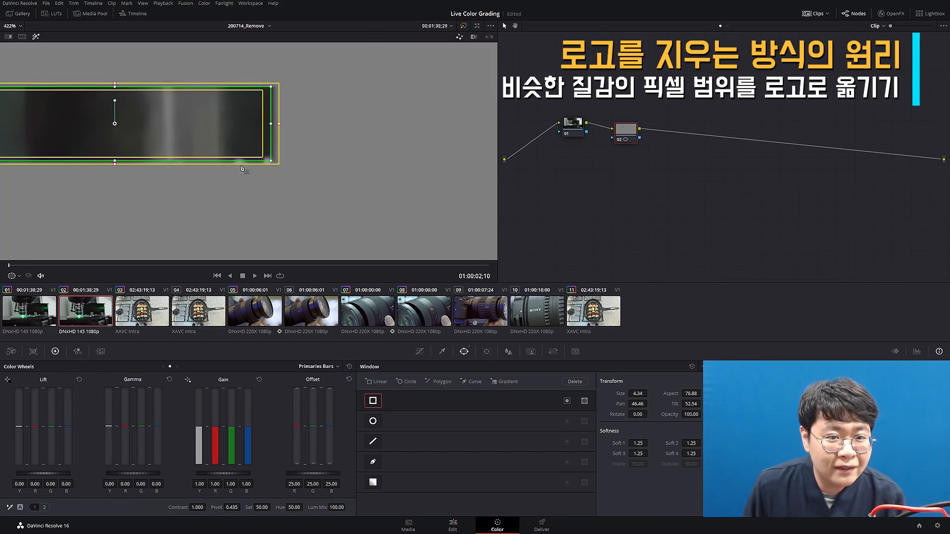
pyautogui.hotkey('shift', 'h')
pyautogui.hotkey('shift', 'h')
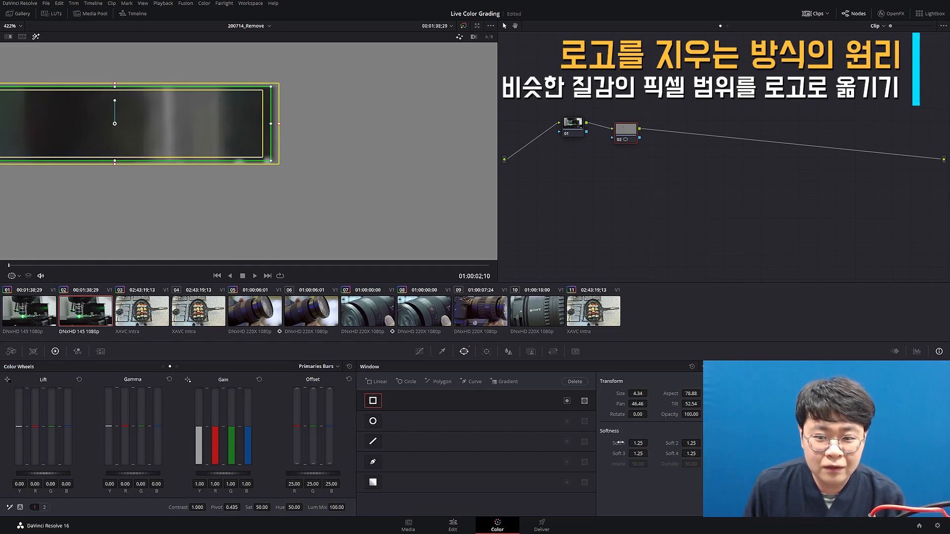
# Set the window's Soft 4 value to 0.00 and check its lower edge by toggling the highlight view
pyautogui.moveTo(689, 453); pyautogui.dragTo(676, 452)
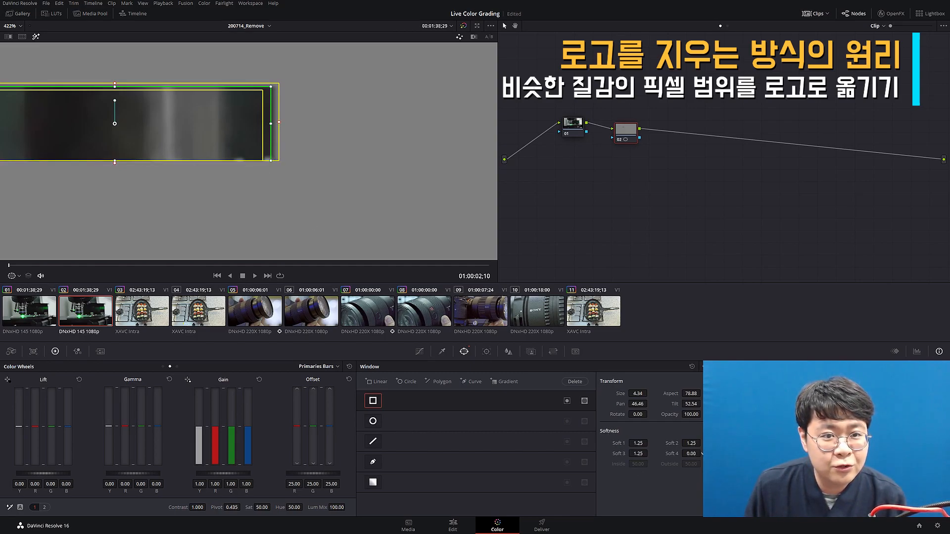
pyautogui.moveTo(199, 185); pyautogui.dragTo(380, 210)
pyautogui.hotkey('shift', 'h')
pyautogui.hotkey('shift', 'h')
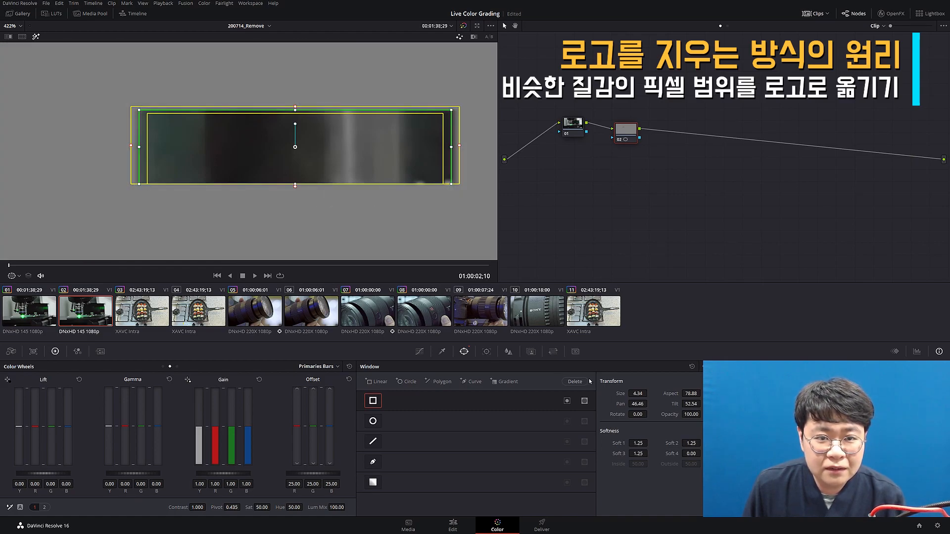
# Rotate the window to -0.70 to match the slant of the lettering, and check it by toggling the highlight view
pyautogui.moveTo(638, 413); pyautogui.dragTo(652, 414)
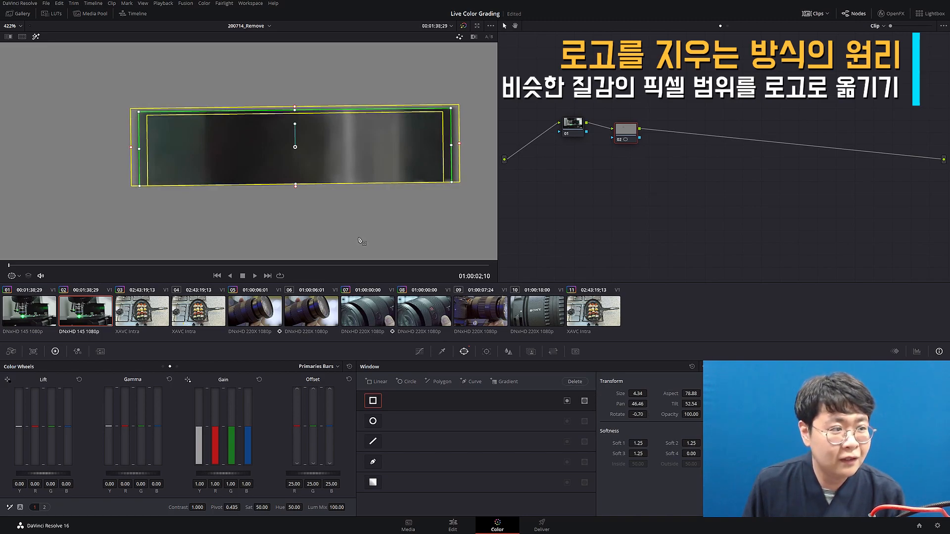
pyautogui.hotkey('shift', 'h')
pyautogui.hotkey('shift', 'h')
pyautogui.hotkey('shift', 'h')
pyautogui.hotkey('shift', 'h')
pyautogui.hotkey('shift', 'h')
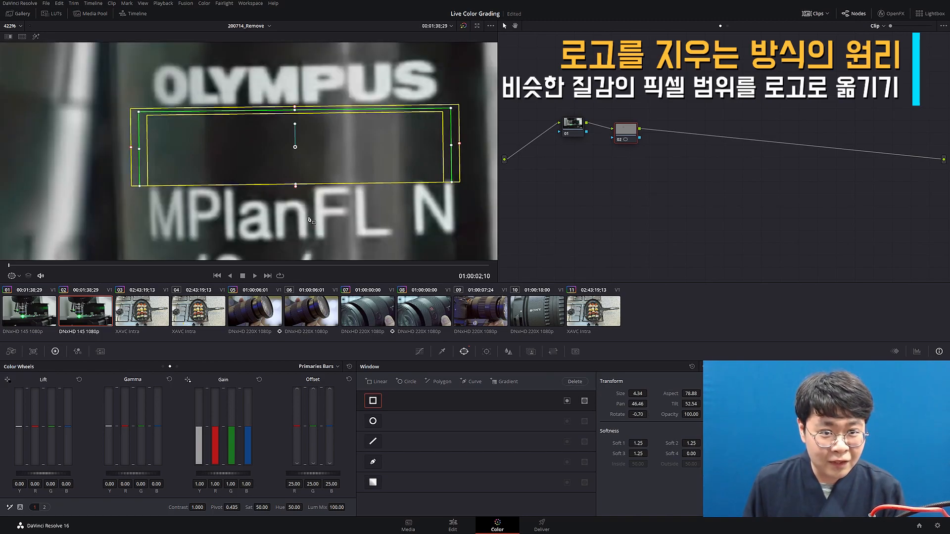
# Display the sizing controls for node 02 in Node Sizing mode
pyautogui.scroll(-6, 346, 223)
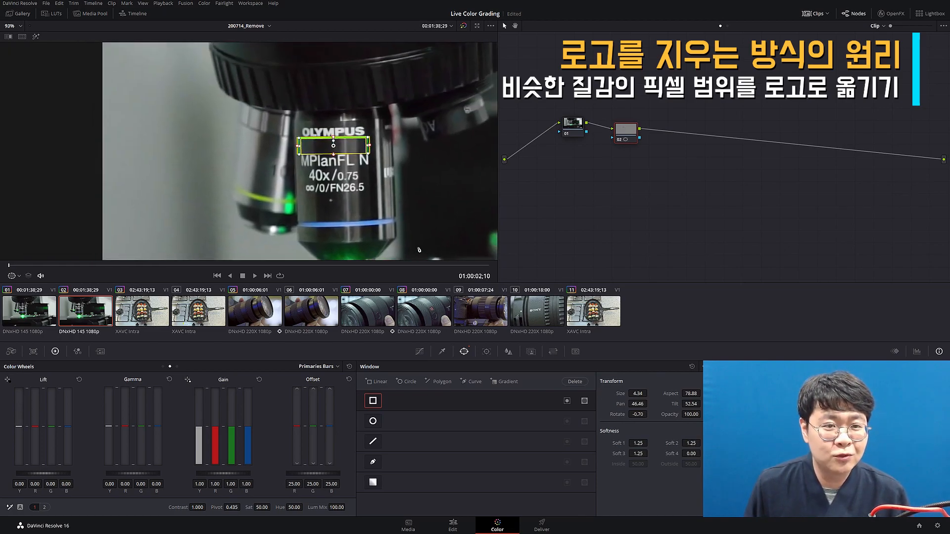
pyautogui.scroll(2, 382, 226)
pyautogui.moveTo(399, 130); pyautogui.dragTo(273, 156)
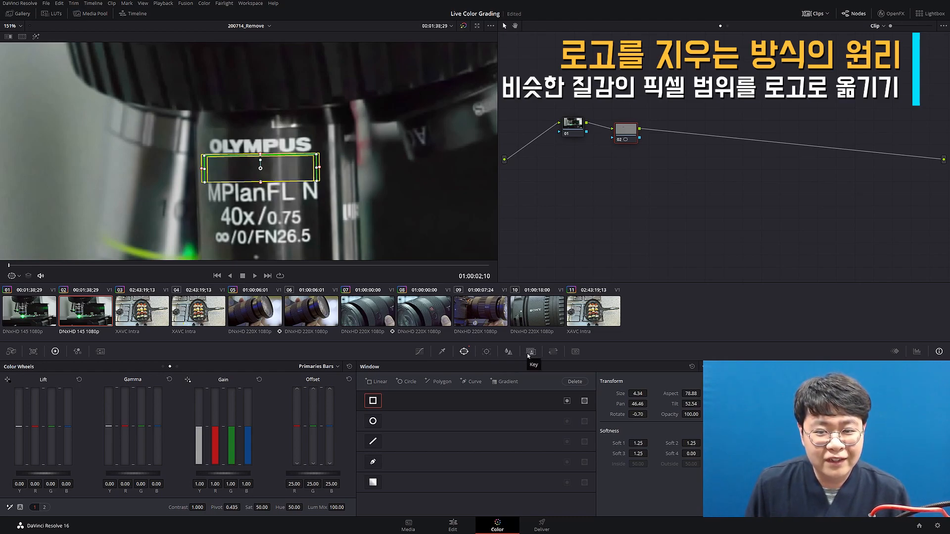
pyautogui.click(553, 351)
pyautogui.click(664, 366)
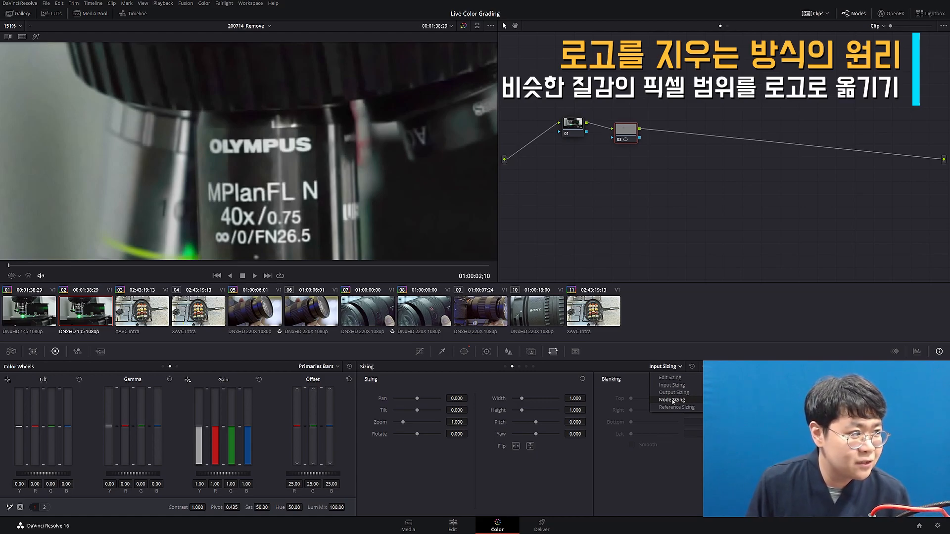
pyautogui.click(672, 400)
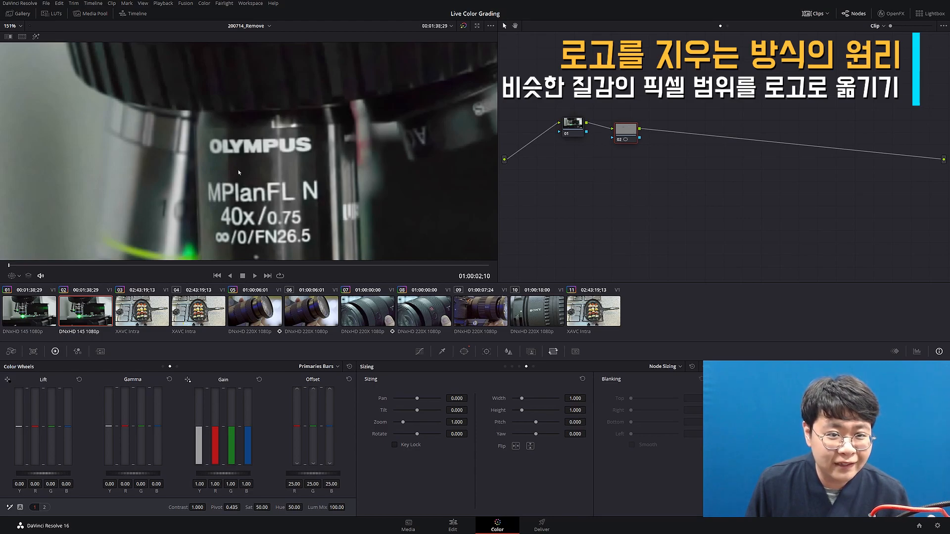
# Examine the strip isolated by node 02 in highlight view, revisit its window outline and return to the Node Sizing controls
pyautogui.hotkey('shift', 'h')
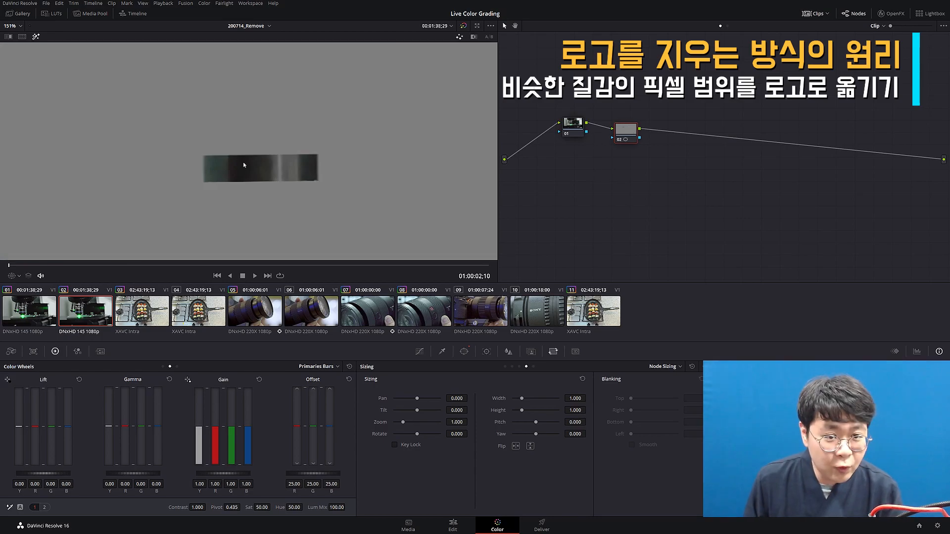
pyautogui.hotkey('shift', 'h')
pyautogui.hotkey('shift', 'h')
pyautogui.hotkey('shift', 'h')
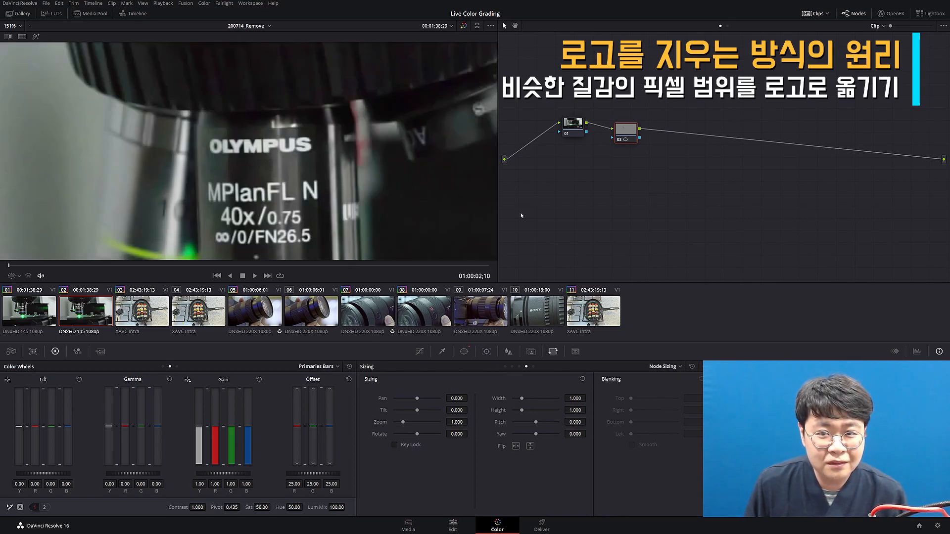
pyautogui.click(464, 351)
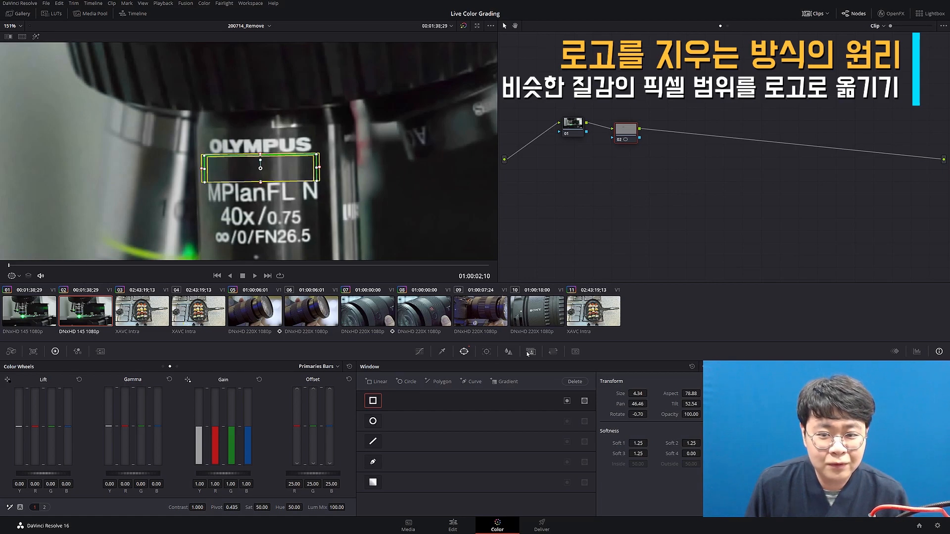
pyautogui.click(553, 352)
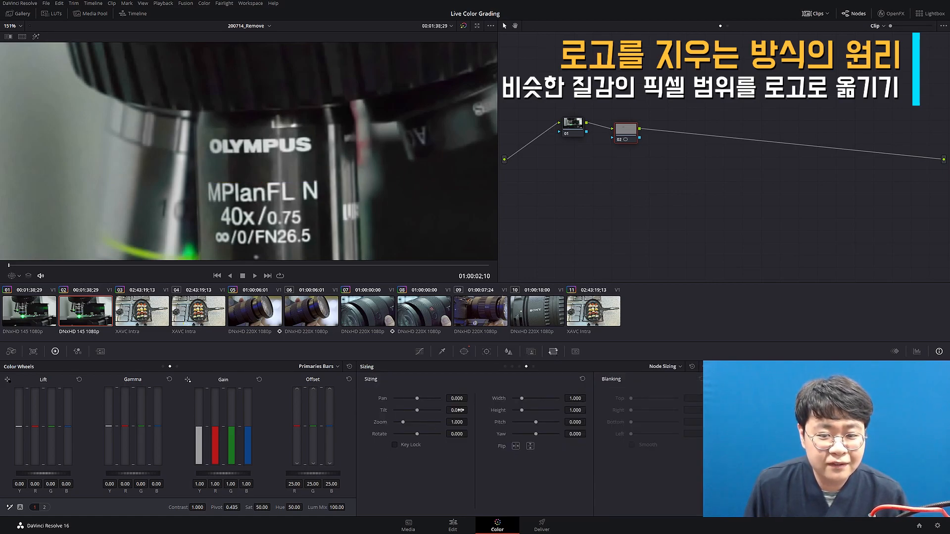
# Set node 02's sizing Tilt to 32 to cover the OLYMPUS logo, and raise the window's lower edge clear of the MPlanFL N lettering
pyautogui.moveTo(465, 410); pyautogui.dragTo(469, 410)
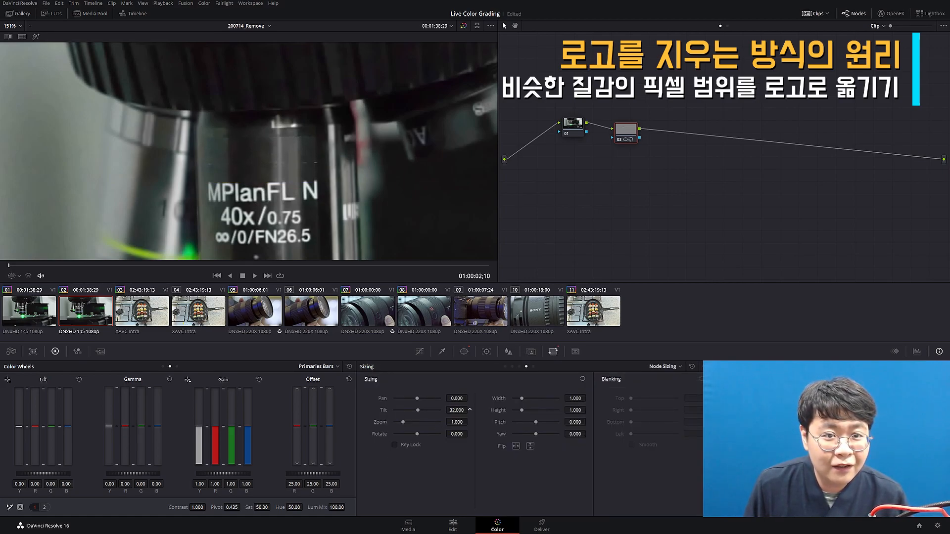
pyautogui.scroll(4, 312, 178)
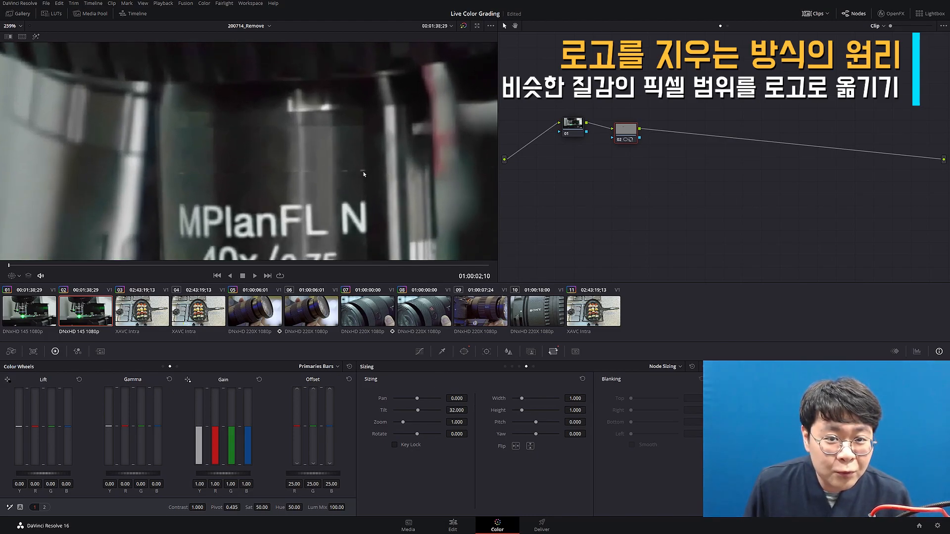
pyautogui.click(464, 351)
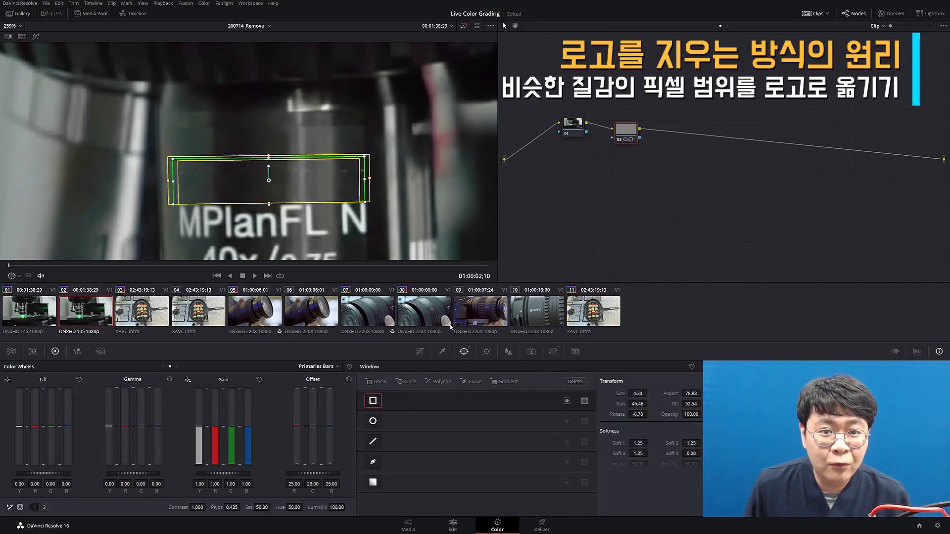
pyautogui.scroll(3, 392, 209)
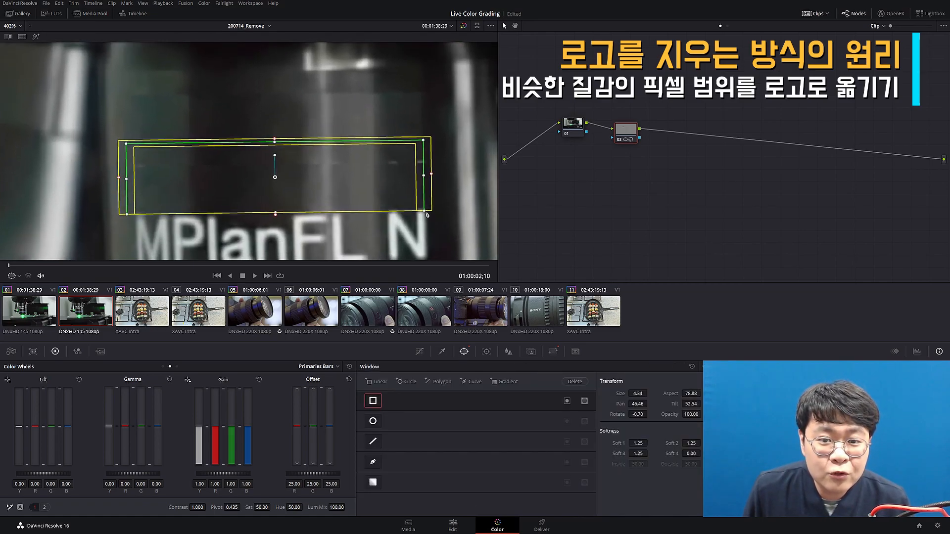
pyautogui.moveTo(426, 213); pyautogui.dragTo(425, 208)
pyautogui.moveTo(127, 215); pyautogui.dragTo(128, 213)
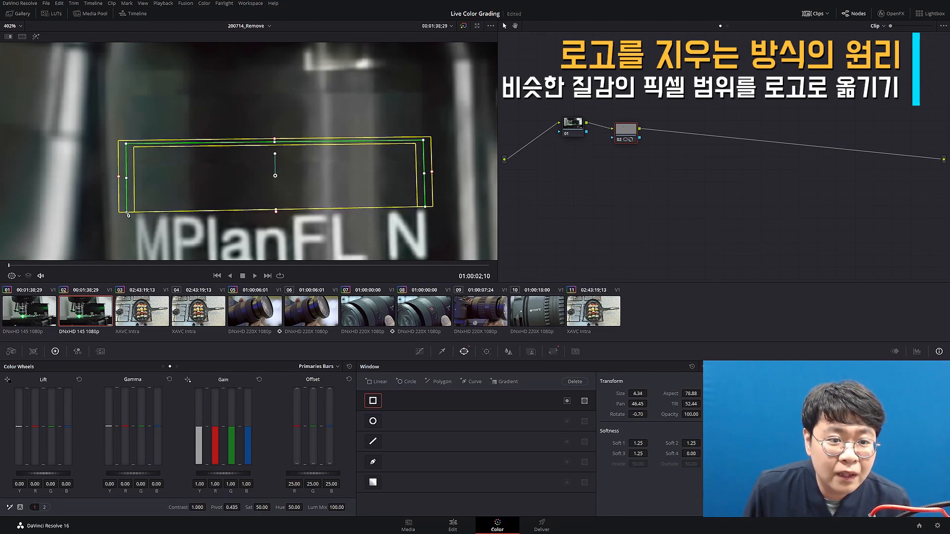
# Hide the window outline, enable loop playback and play clip 02 to check the logo removal in motion
pyautogui.click(419, 351)
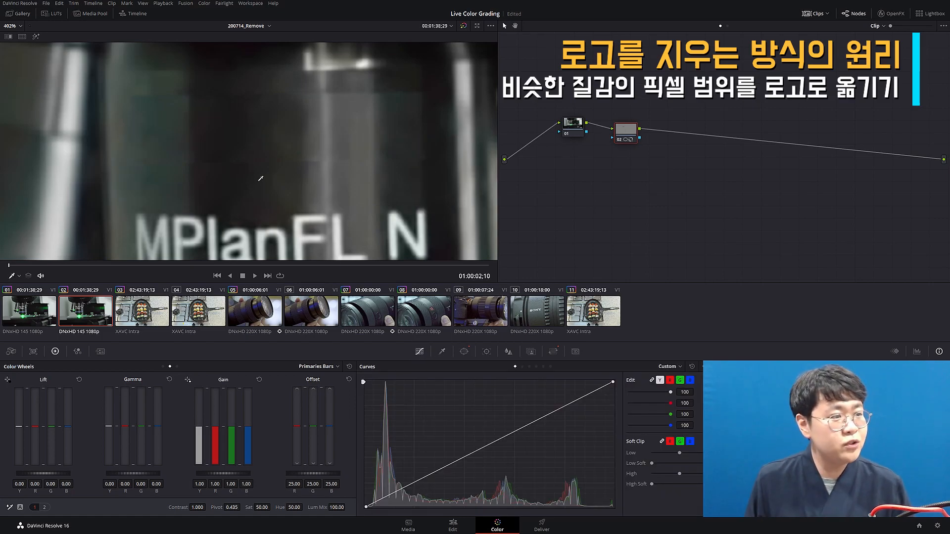
pyautogui.moveTo(261, 181); pyautogui.dragTo(251, 165)
pyautogui.hotkey('shift', 'z')
pyautogui.scroll(4, 251, 164)
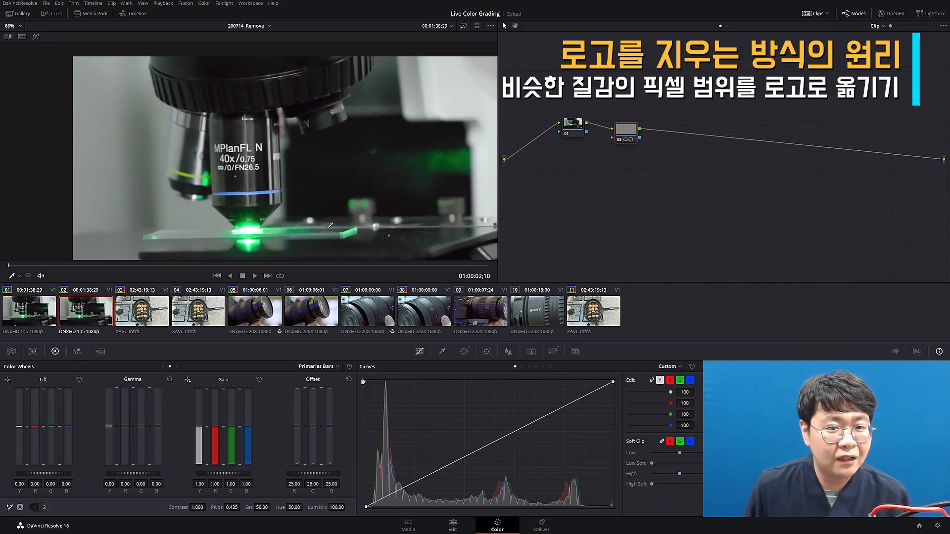
pyautogui.press('space')
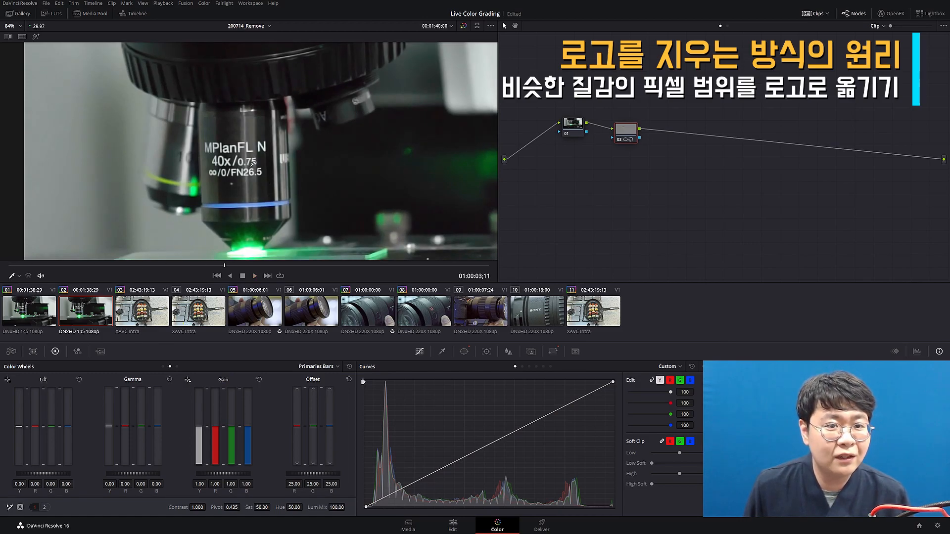
pyautogui.hotkey('shift', 'z')
pyautogui.click(104, 315)
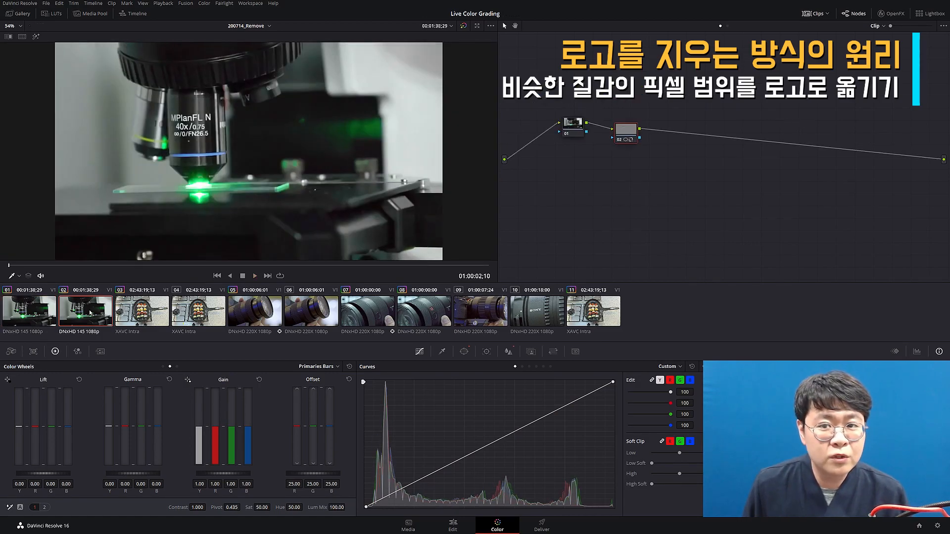
pyautogui.hotkey('ctrl', '/')
pyautogui.press('space')
pyautogui.press('space')
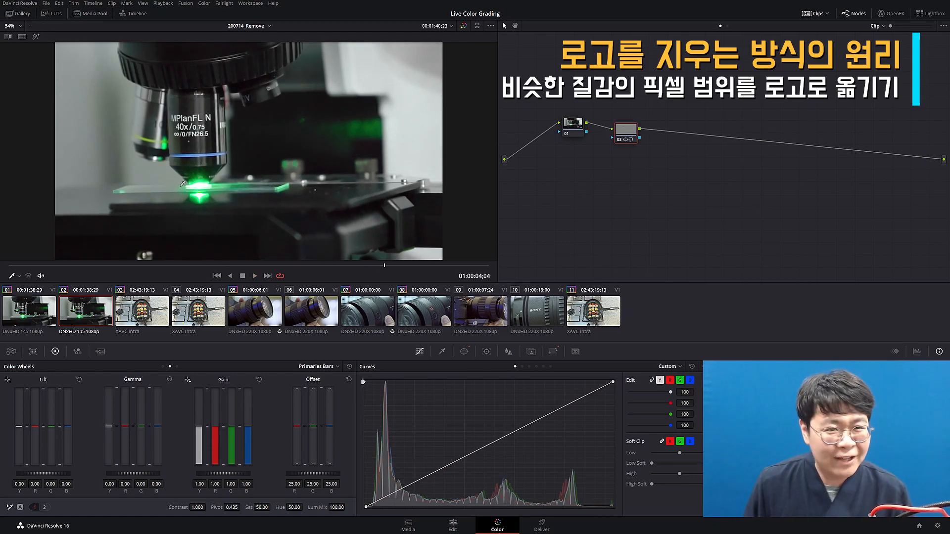
# Add serial node 03 and draw a closed four-point curve window around the patched area above the MPlanFL N lettering
pyautogui.scroll(4, 174, 191)
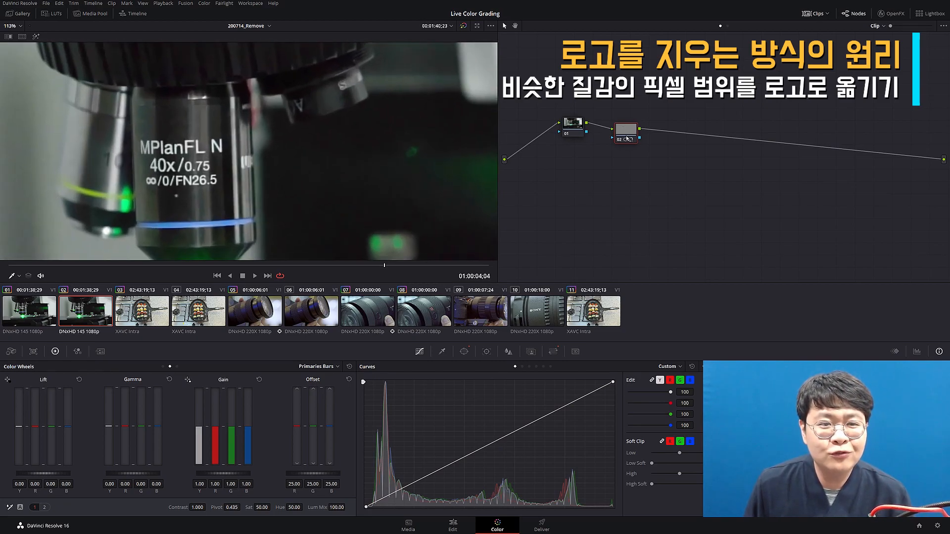
pyautogui.hotkey('alt', 's')
pyautogui.click(463, 351)
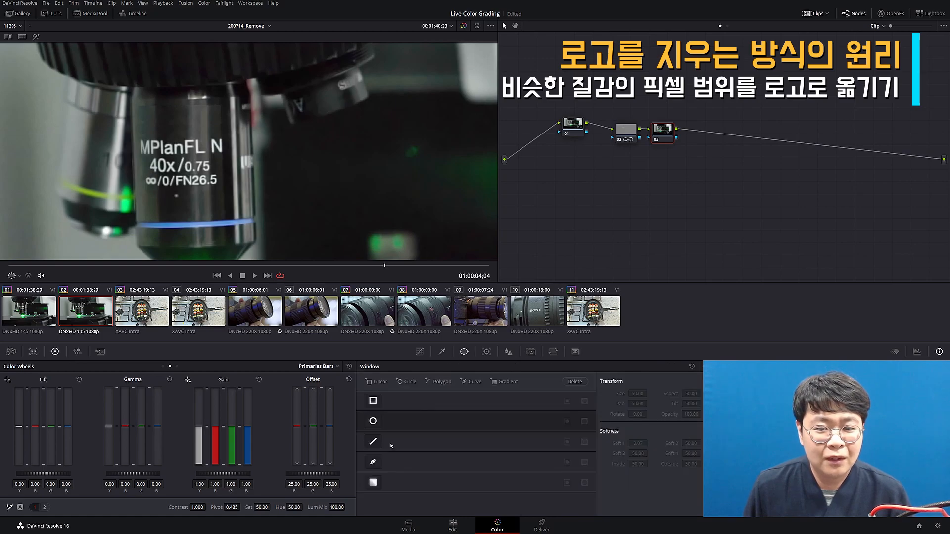
pyautogui.click(373, 463)
pyautogui.scroll(3, 318, 157)
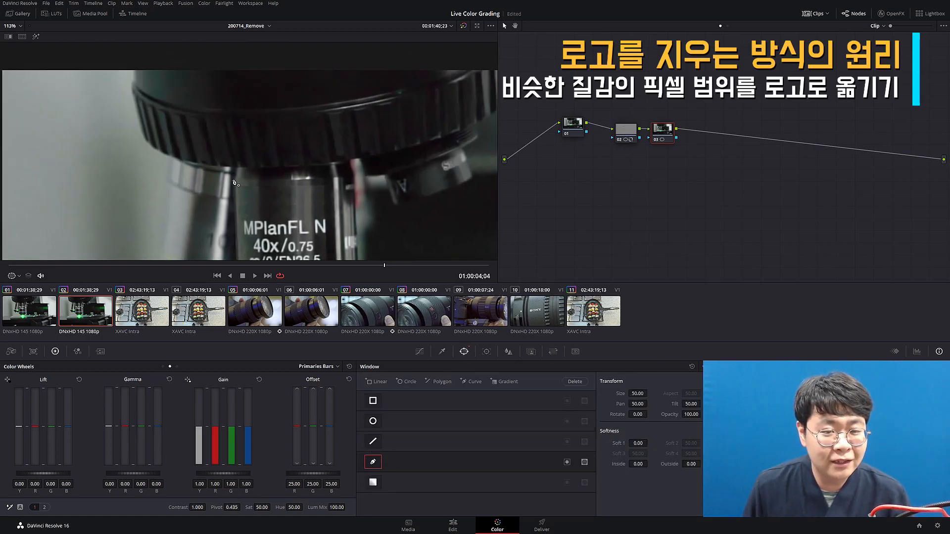
pyautogui.click(238, 133)
pyautogui.click(239, 179)
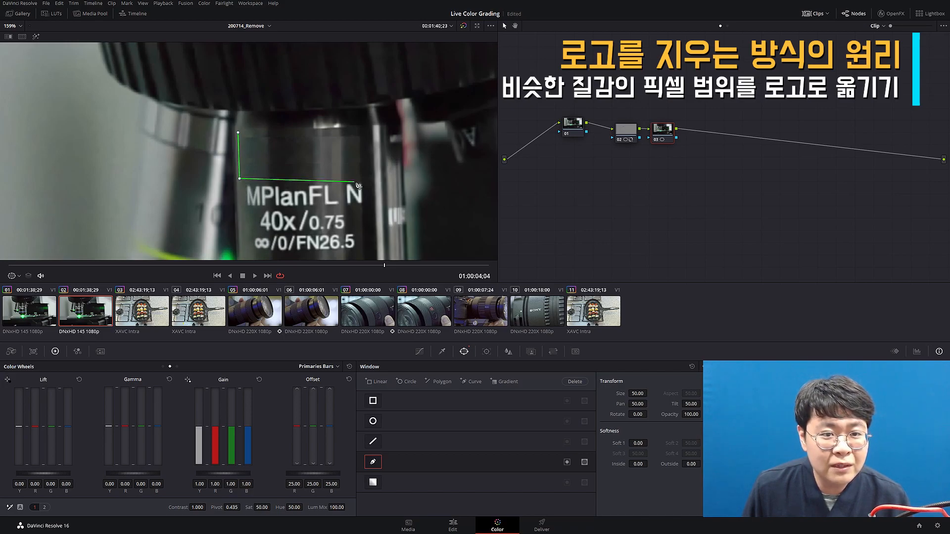
pyautogui.click(364, 180)
pyautogui.click(364, 129)
pyautogui.click(239, 133)
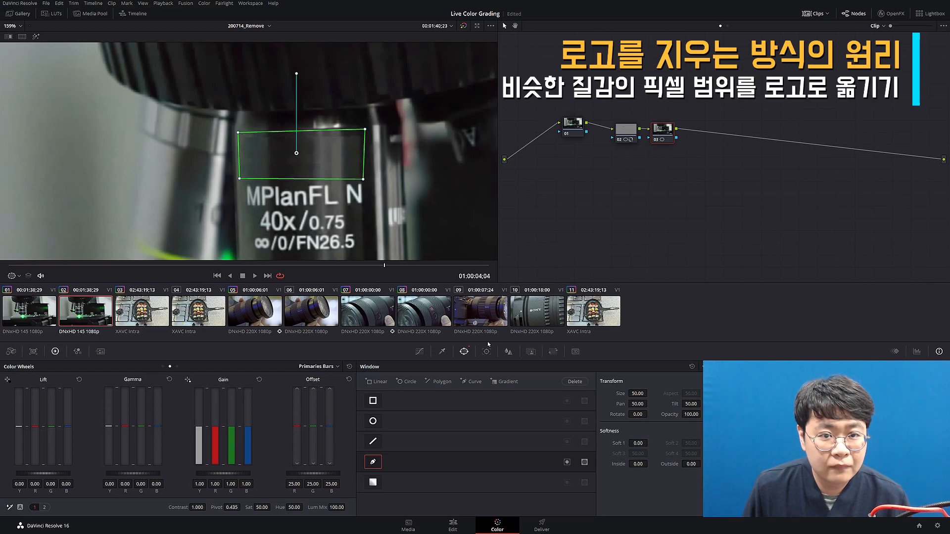
# Set node 03's Blur Radius to 0.62 for all channels
pyautogui.click(508, 351)
pyautogui.moveTo(418, 437)
pyautogui.mouseDown()
pyautogui.moveTo(418, 426)
pyautogui.moveTo(418, 437)
pyautogui.mouseUp()
pyautogui.hotkey('shift', 'z')
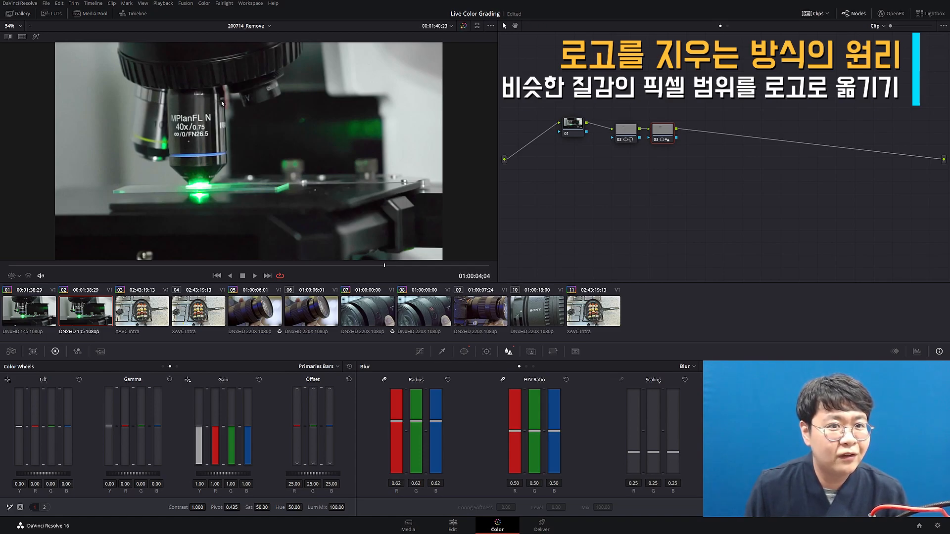
# Compare the blurred logo area close up with and without the grades by toggling the grade bypass
pyautogui.scroll(5, 221, 103)
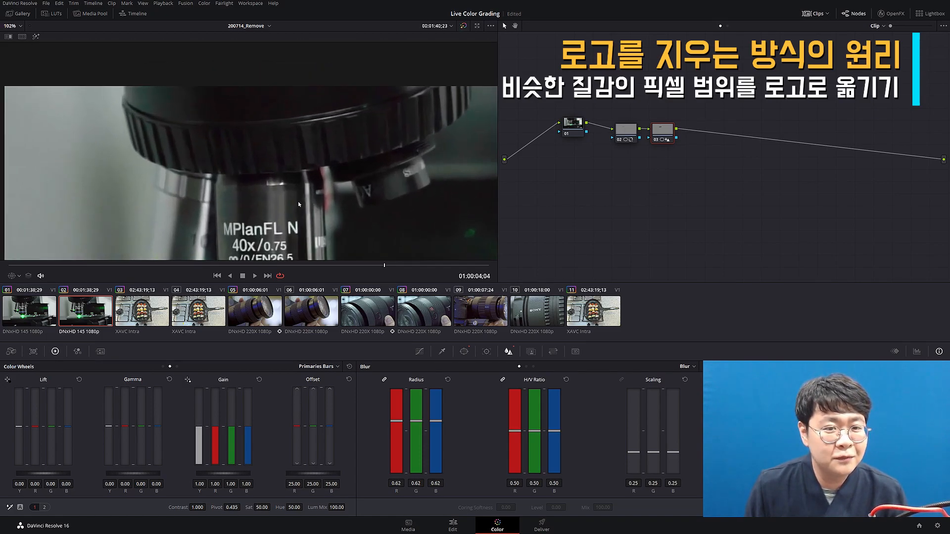
pyautogui.scroll(2, 293, 171)
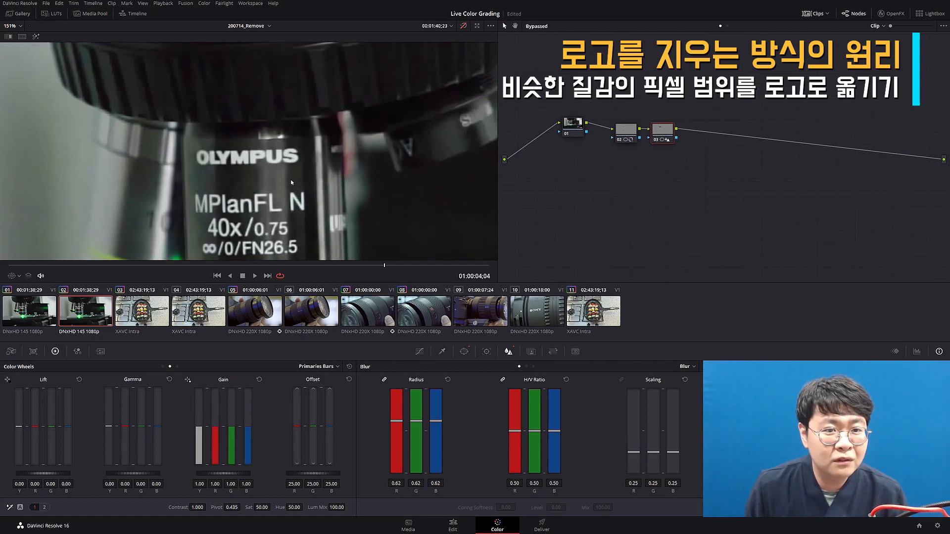
pyautogui.hotkey('shift', 'd')
pyautogui.hotkey('shift', 'd')
pyautogui.hotkey('shift', 'd')
pyautogui.hotkey('shift', 'd')
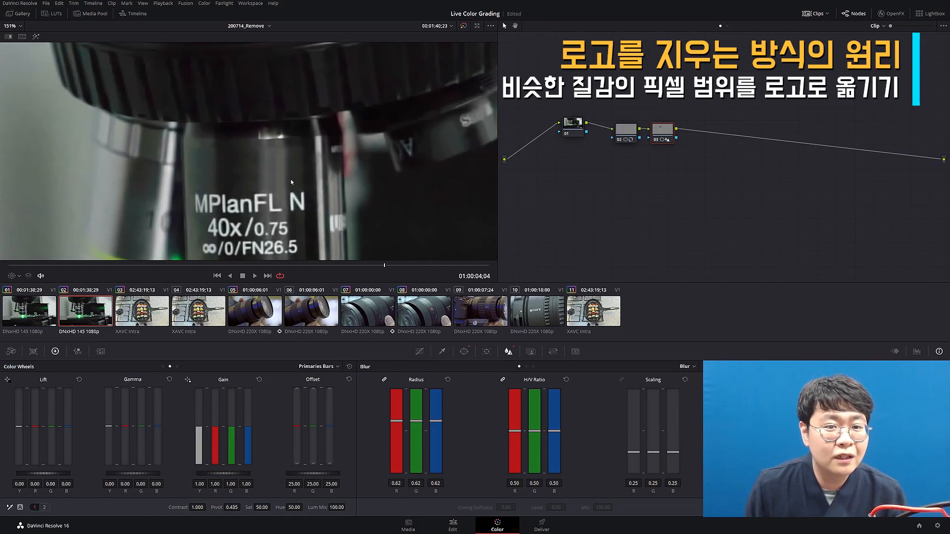
pyautogui.scroll(2, 306, 159)
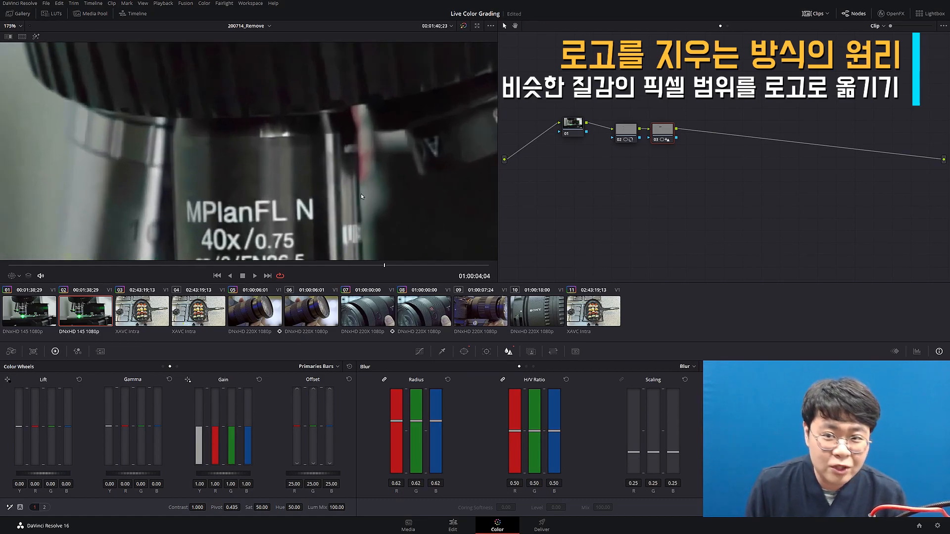
# Select node 02 and display its window to inspect the patched area on the objective's barrel
pyautogui.click(632, 132)
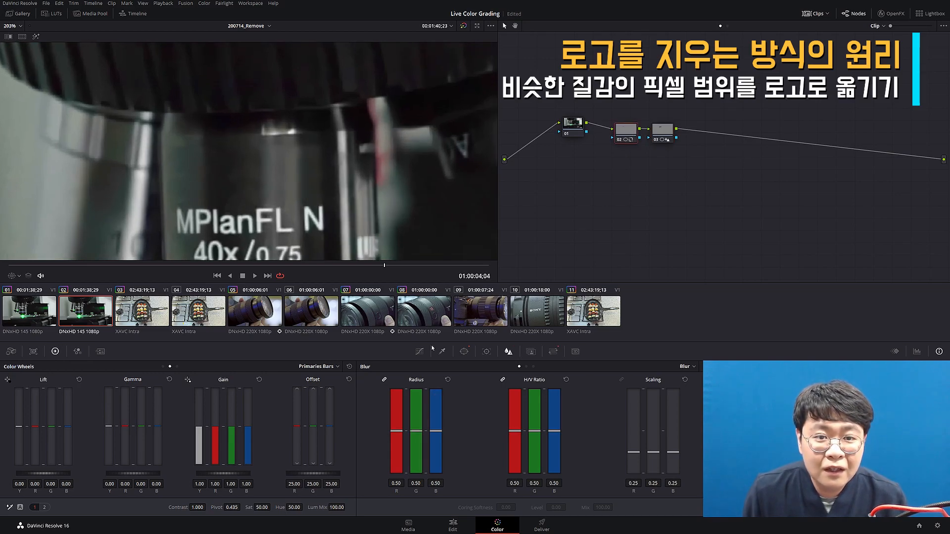
pyautogui.click(463, 351)
pyautogui.scroll(3, 413, 185)
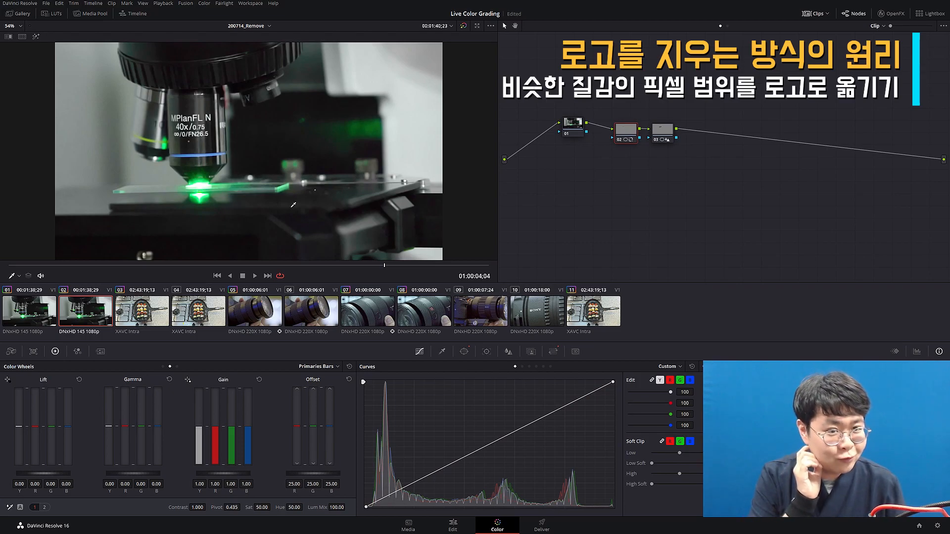
# Review the logo removal across the whole objective by toggling the grade bypass on and off
pyautogui.scroll(5, 310, 184)
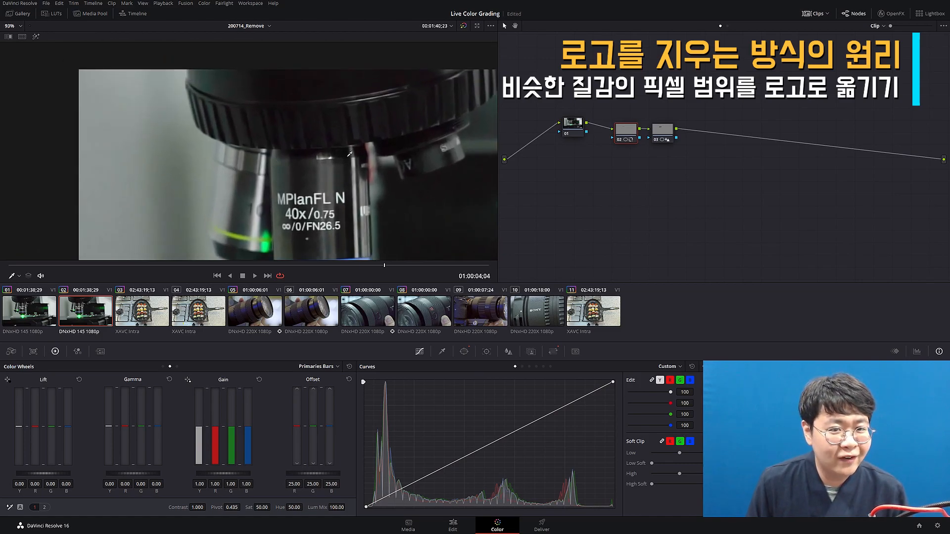
pyautogui.moveTo(317, 211); pyautogui.dragTo(315, 167)
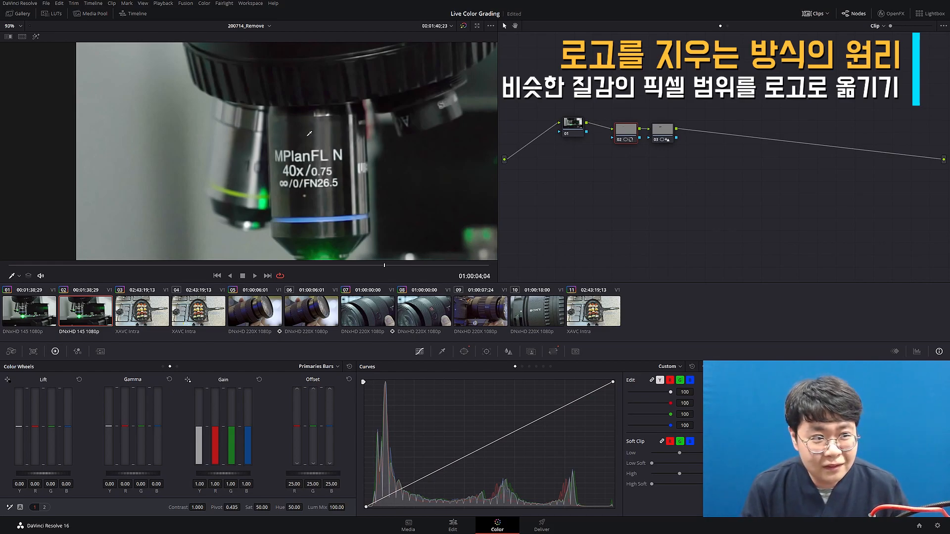
pyautogui.hotkey('shift', 'd')
pyautogui.hotkey('shift', 'd')
pyautogui.hotkey('shift', 'd')
pyautogui.hotkey('shift', 'd')
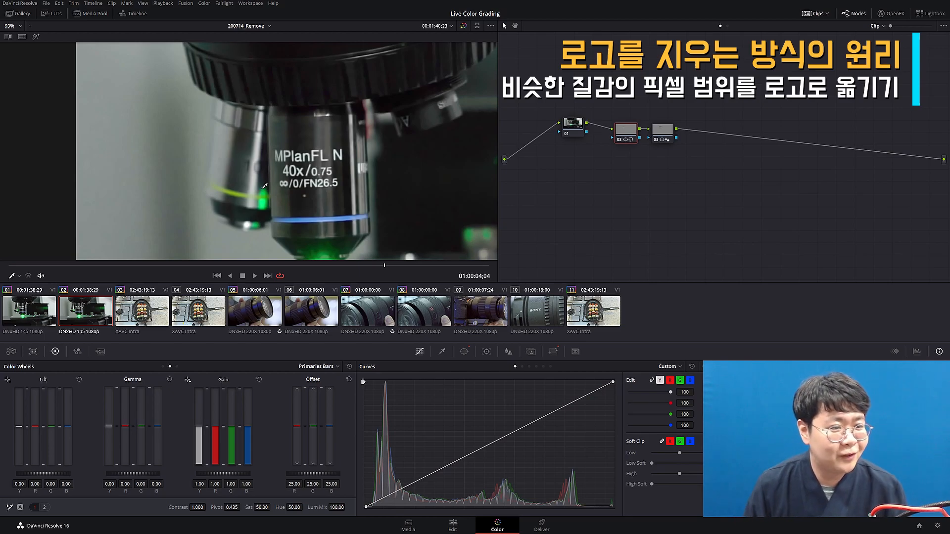
pyautogui.scroll(-4, 273, 186)
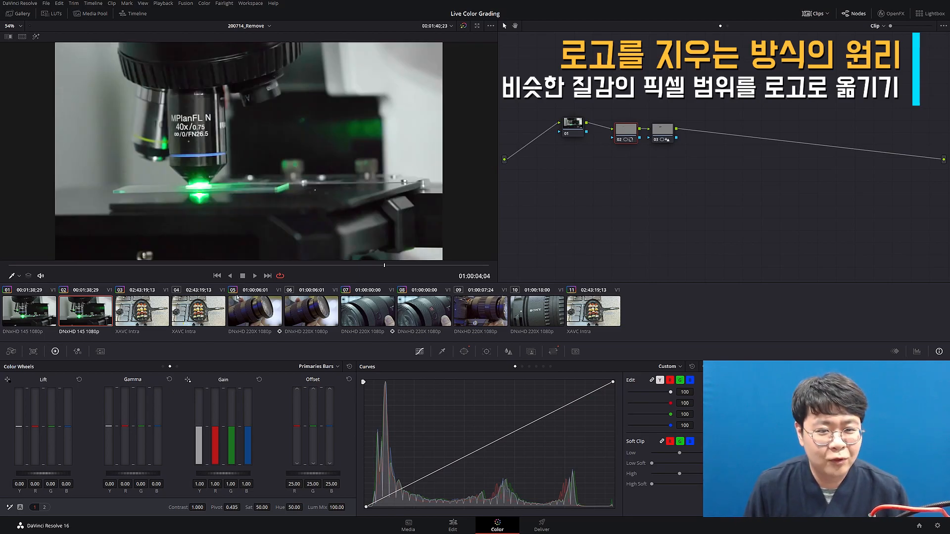
# Open clip 06, the ungraded SONY lens shot, and add a serial node 02 after node 01
pyautogui.click(258, 311)
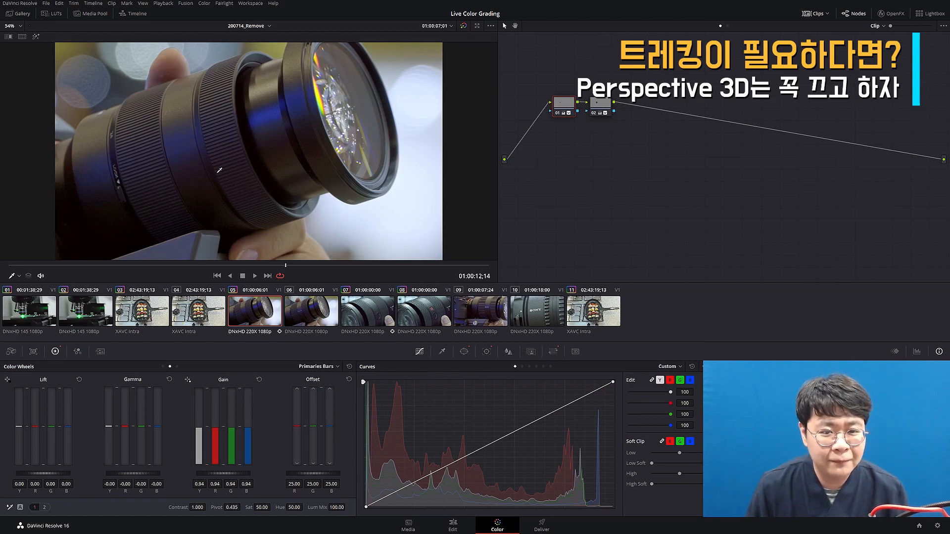
pyautogui.press('Up')
pyautogui.click(287, 321)
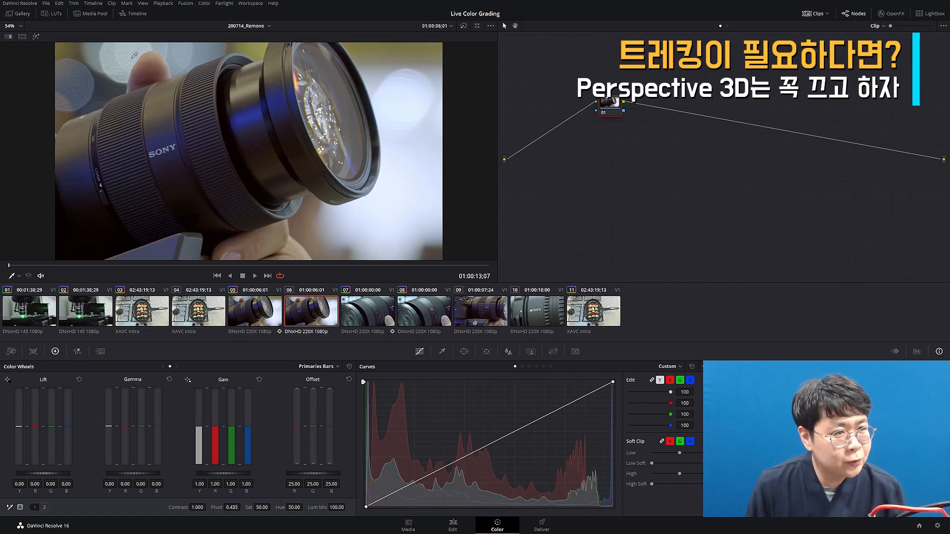
pyautogui.hotkey('alt', 's')
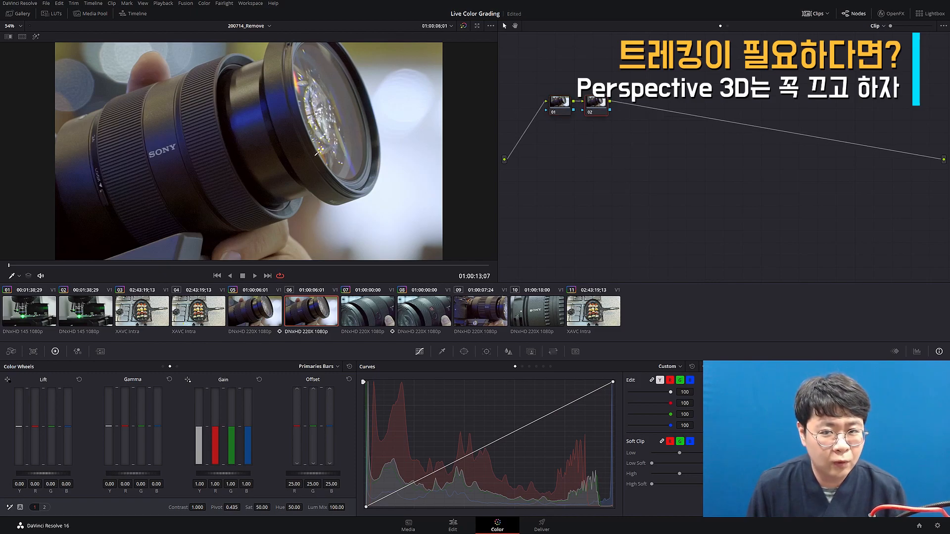
pyautogui.scroll(2, 318, 149)
pyautogui.scroll(4, 132, 171)
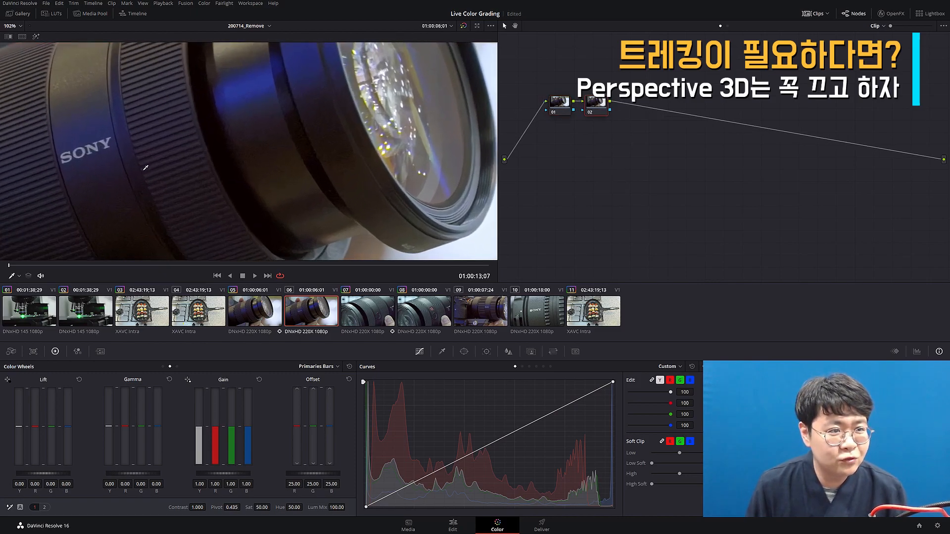
# Show the Window controls, spread nodes 01 and 02 farther apart in the node graph, and select node 02
pyautogui.click(464, 352)
pyautogui.moveTo(555, 105); pyautogui.dragTo(540, 97)
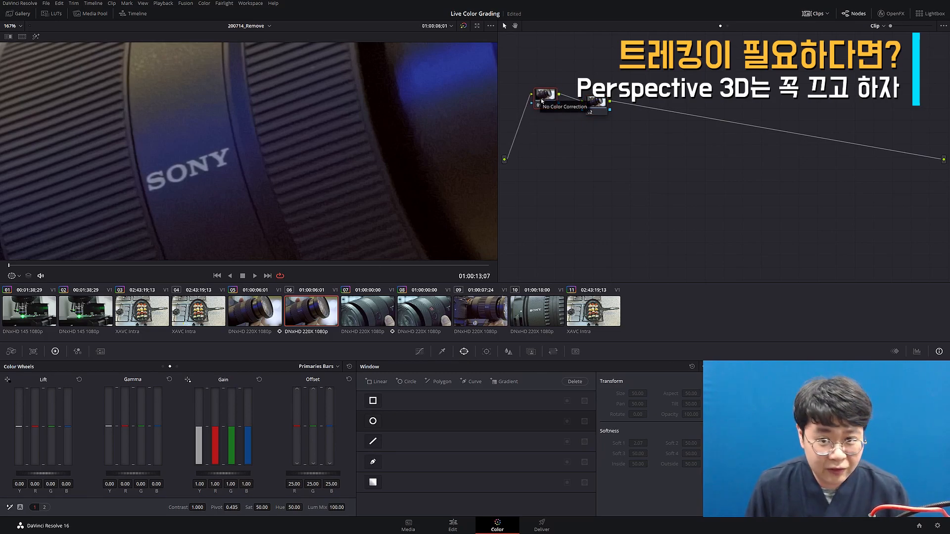
pyautogui.moveTo(559, 101); pyautogui.dragTo(633, 235)
pyautogui.moveTo(634, 236); pyautogui.dragTo(634, 234)
pyautogui.moveTo(597, 104); pyautogui.dragTo(622, 86)
pyautogui.moveTo(541, 102)
pyautogui.mouseDown()
pyautogui.moveTo(529, 78)
pyautogui.moveTo(534, 96)
pyautogui.moveTo(538, 87)
pyautogui.mouseUp()
pyautogui.click(620, 87)
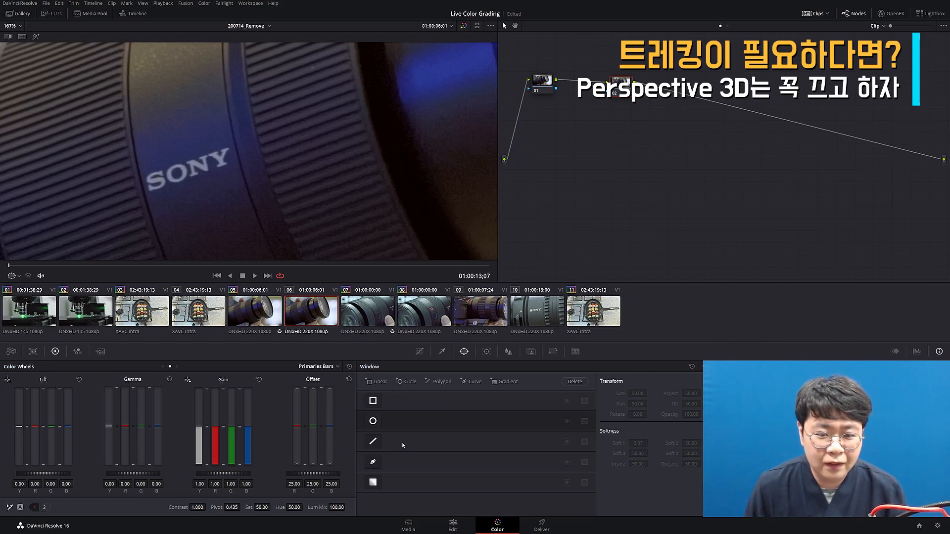
# Draw a four-point curve window on node 02 tightly around the SONY lettering on the lens barrel
pyautogui.click(373, 462)
pyautogui.scroll(4, 279, 215)
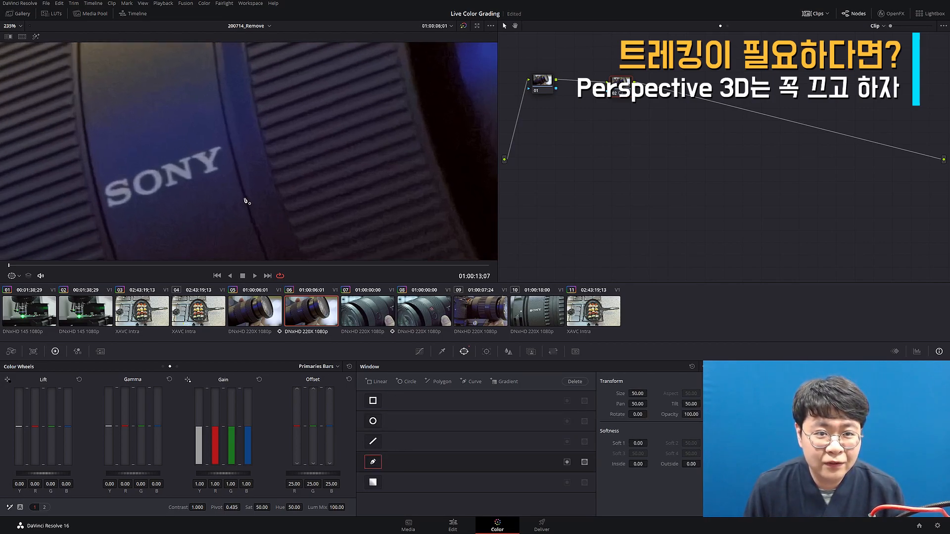
pyautogui.click(147, 163)
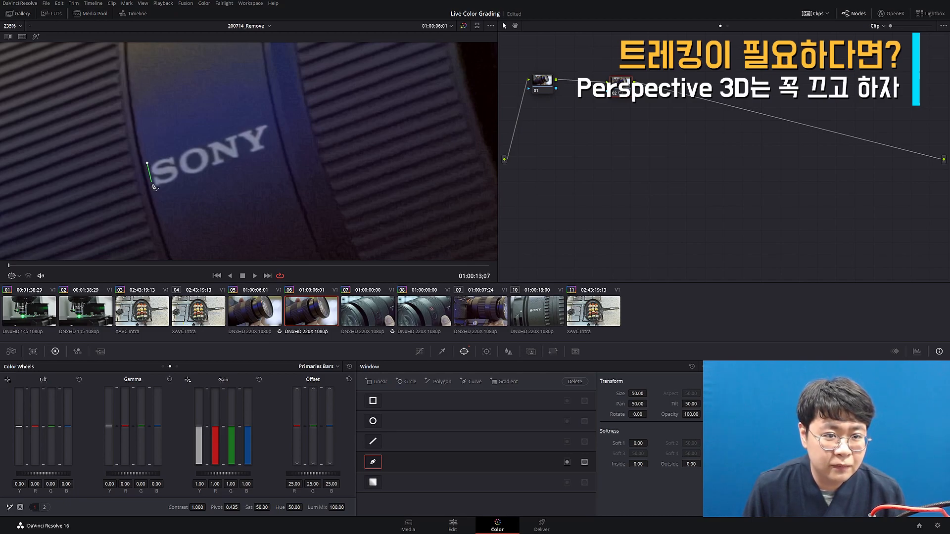
pyautogui.click(155, 192)
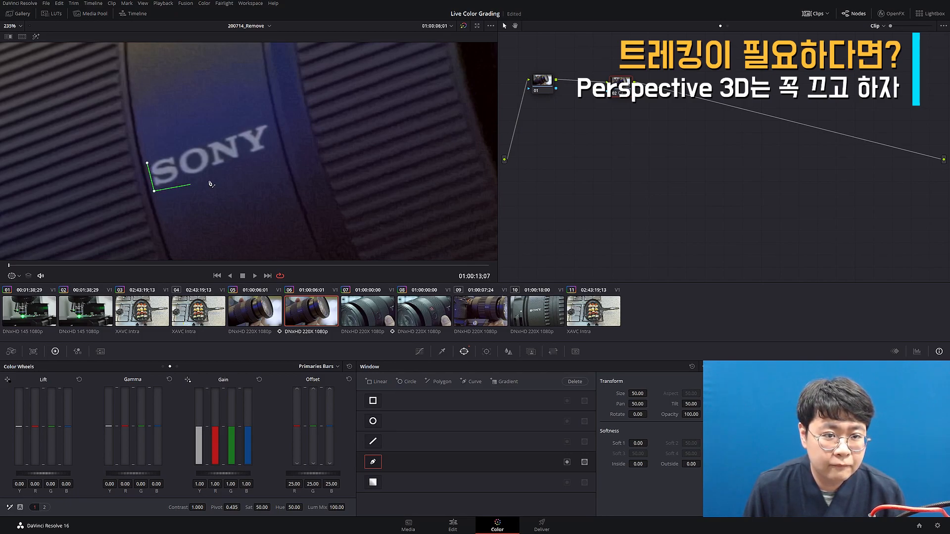
pyautogui.click(275, 150)
pyautogui.click(270, 120)
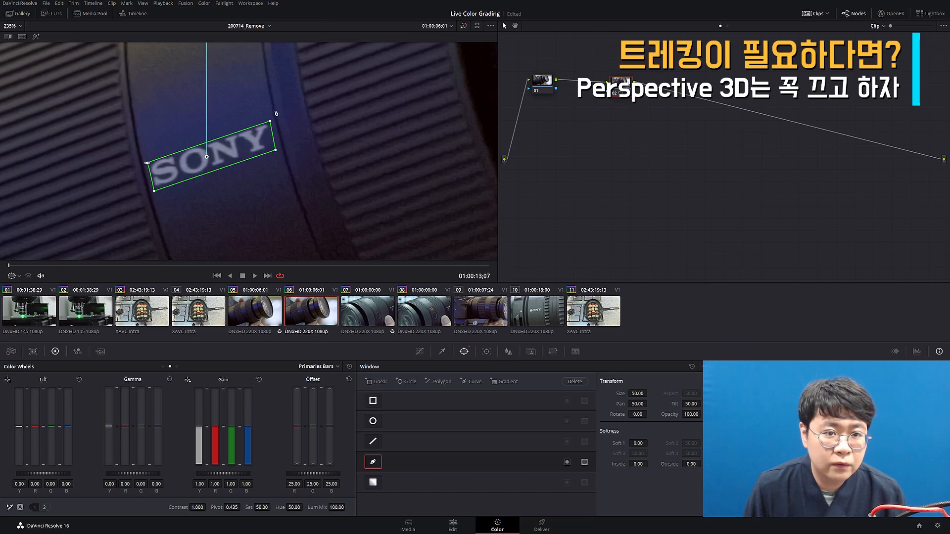
# Refine the four corner points of the curve window to fit closely around the SONY lettering
pyautogui.scroll(5, 274, 113)
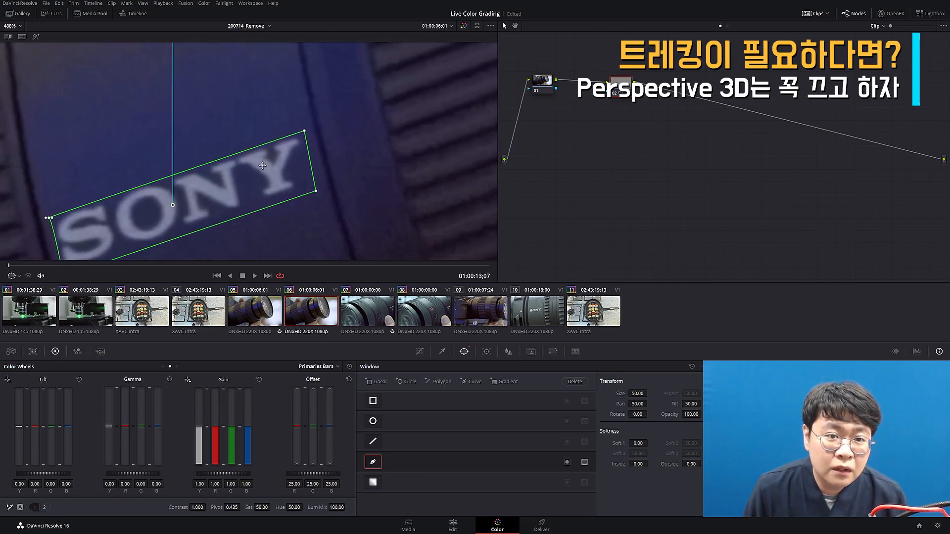
pyautogui.moveTo(304, 131); pyautogui.dragTo(302, 128)
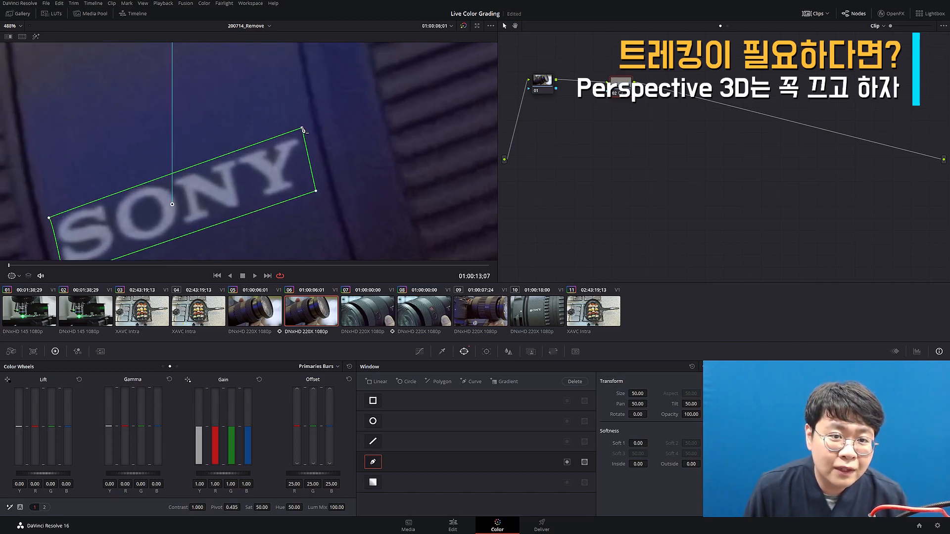
pyautogui.moveTo(114, 224); pyautogui.dragTo(160, 168)
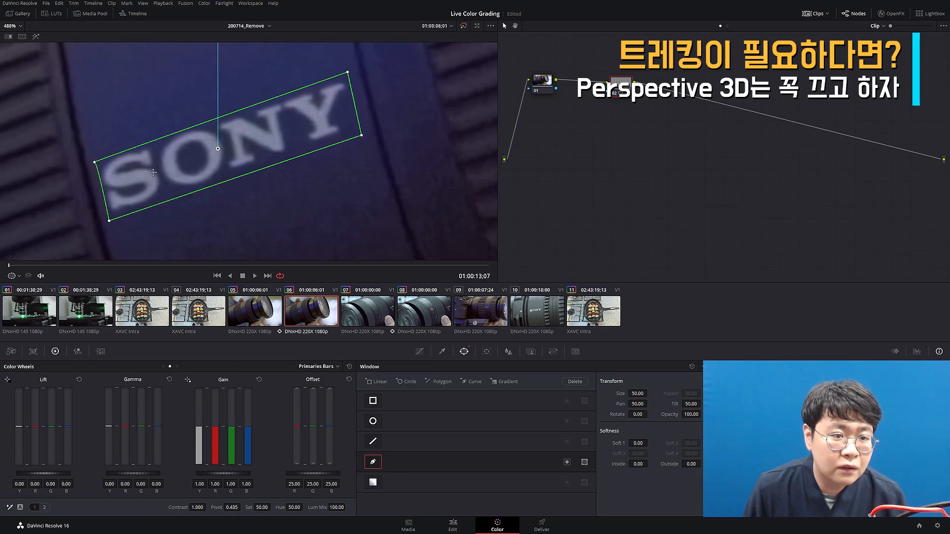
pyautogui.moveTo(95, 162); pyautogui.dragTo(90, 161)
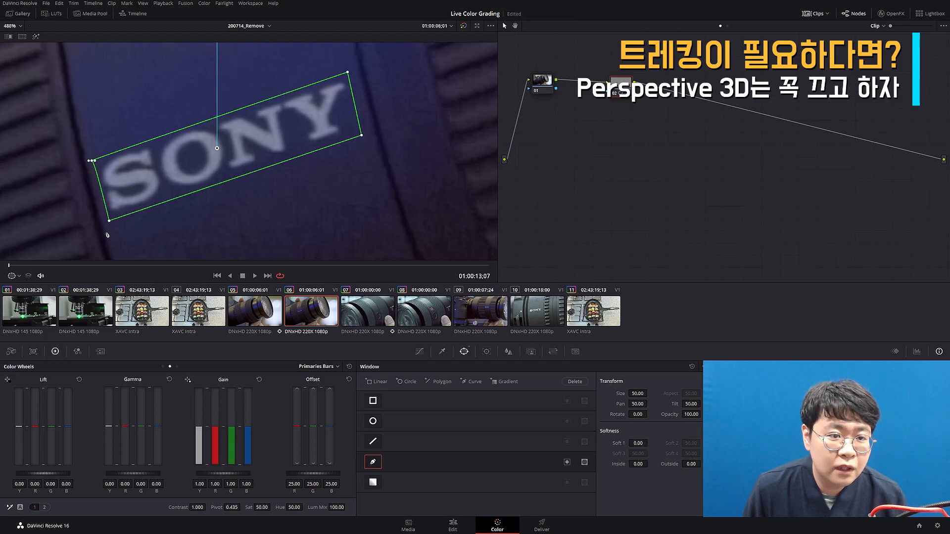
pyautogui.moveTo(109, 222); pyautogui.dragTo(107, 220)
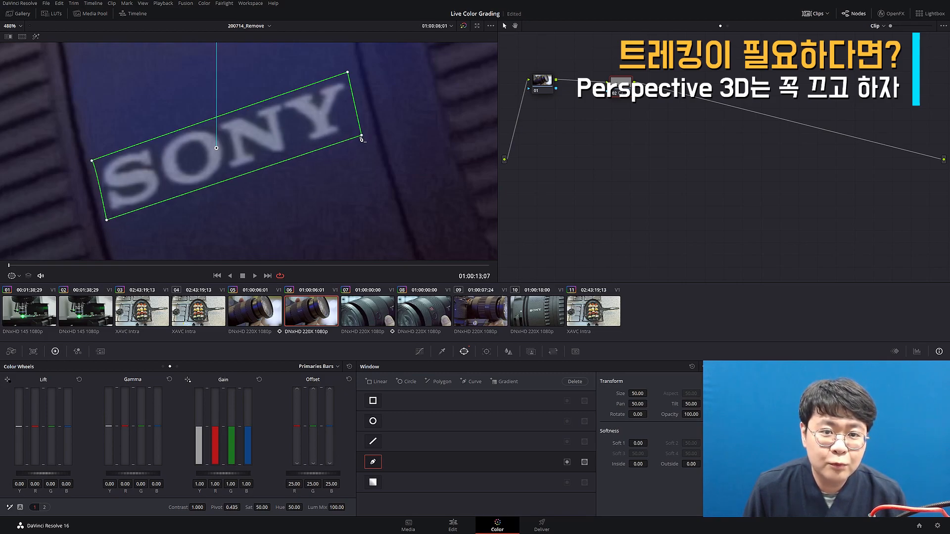
pyautogui.moveTo(362, 135); pyautogui.dragTo(359, 133)
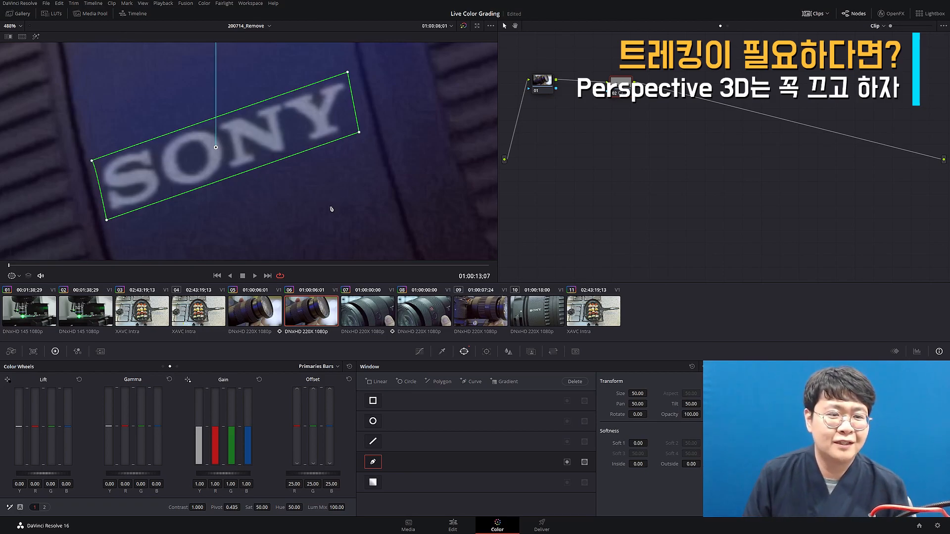
pyautogui.moveTo(329, 194); pyautogui.dragTo(338, 209)
pyautogui.scroll(-4, 338, 210)
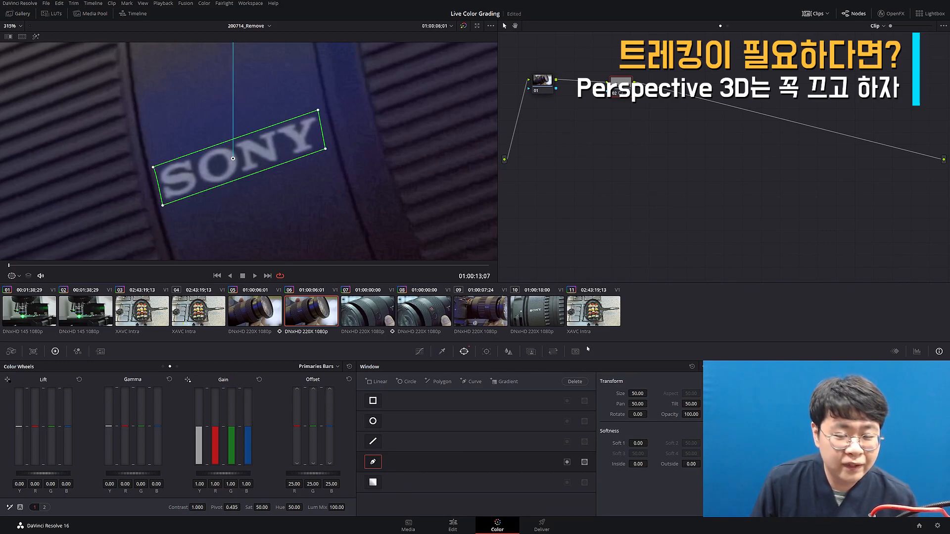
# Track the window forward from clip 06's first frame with Pan, Tilt, Zoom and Rotate enabled and Perspective 3D off
pyautogui.moveTo(23, 266); pyautogui.dragTo(5, 297)
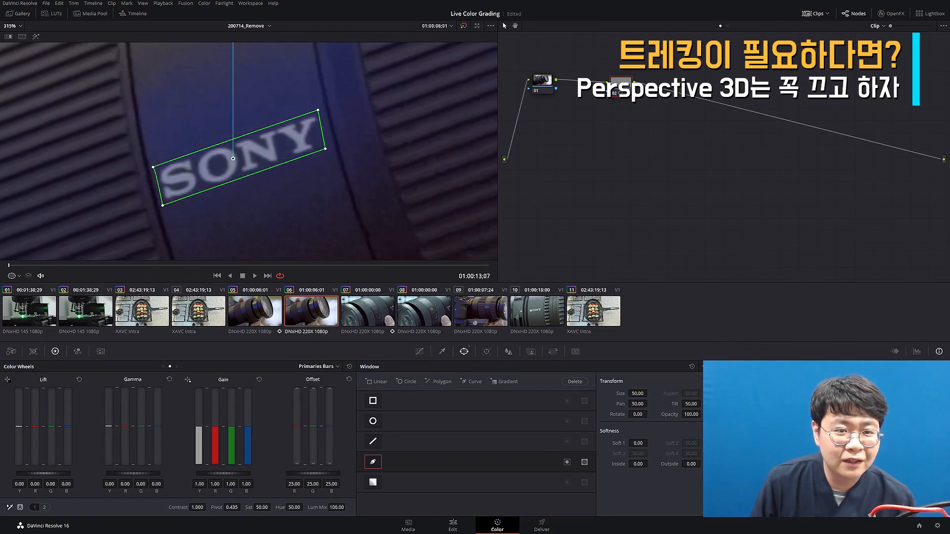
pyautogui.click(486, 352)
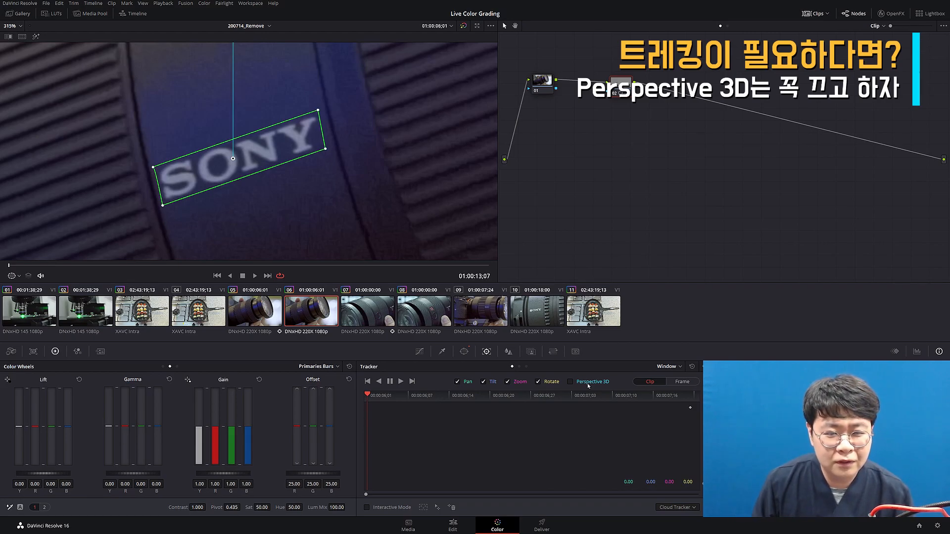
pyautogui.scroll(-2, 322, 206)
pyautogui.scroll(-5, 219, 180)
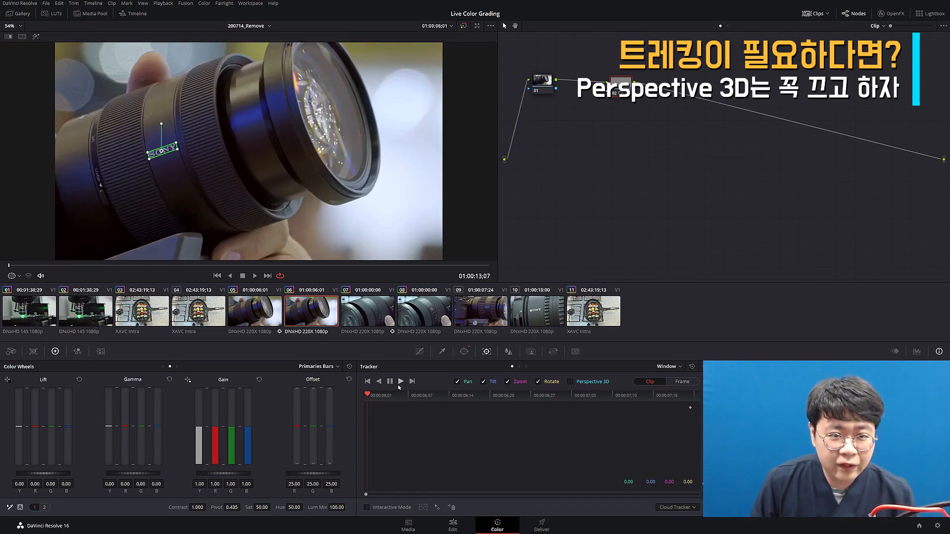
pyautogui.click(400, 382)
# Check the tracked window's fit on the SONY lettering at the last frame and return to the first frame
pyautogui.scroll(2, 244, 138)
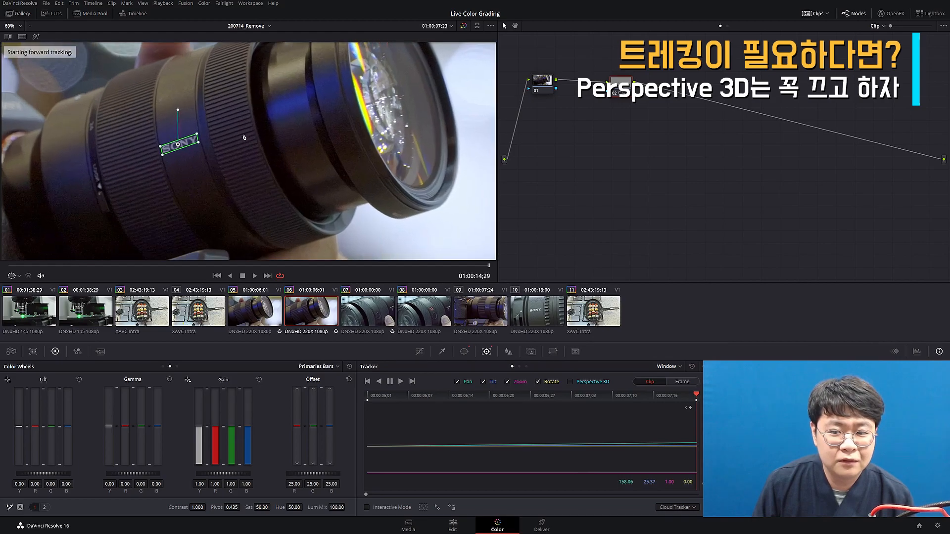
pyautogui.scroll(6, 244, 138)
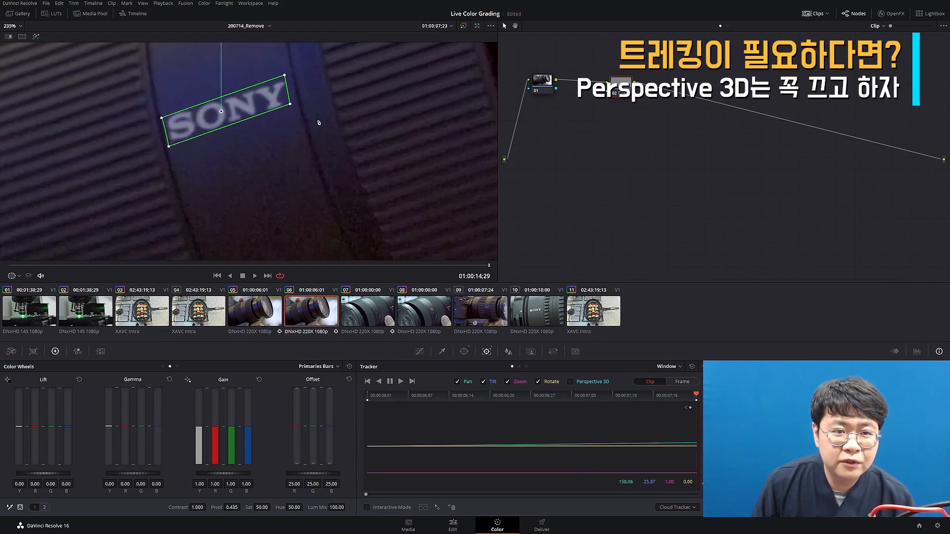
pyautogui.moveTo(319, 123); pyautogui.dragTo(335, 200)
pyautogui.moveTo(489, 265); pyautogui.dragTo(7, 308)
# Move the tracked window off the SONY lettering onto the clean barrel area directly above it
pyautogui.moveTo(278, 181); pyautogui.dragTo(381, 169)
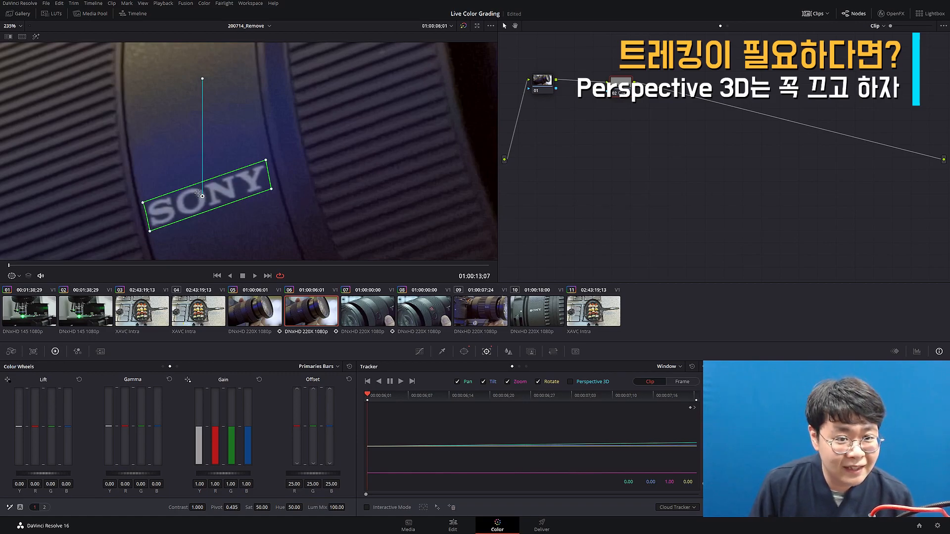
pyautogui.moveTo(209, 194); pyautogui.dragTo(346, 128)
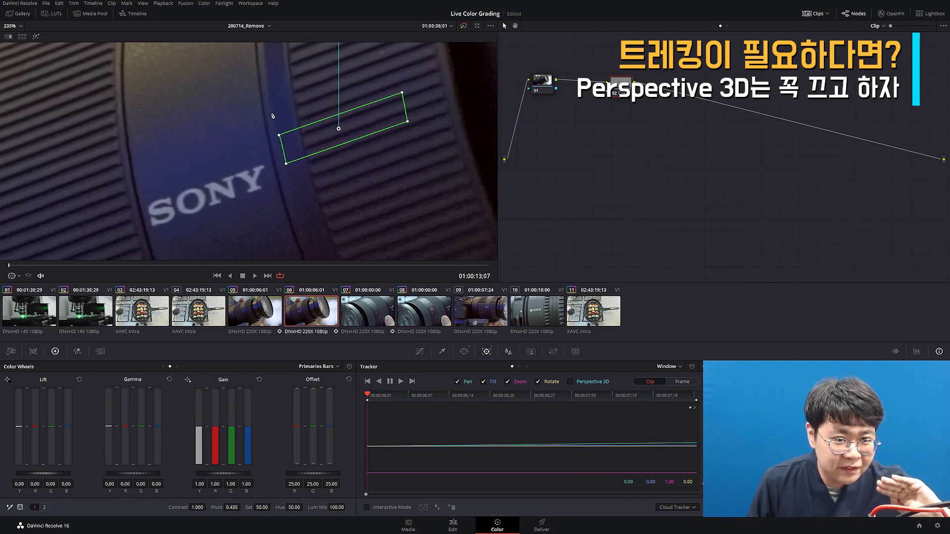
pyautogui.moveTo(350, 133); pyautogui.dragTo(214, 160)
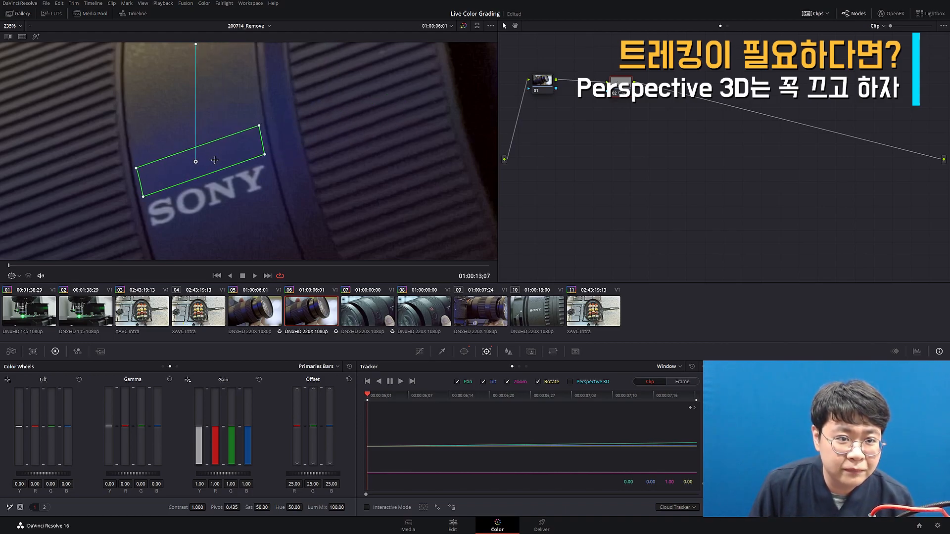
# Cover the SONY lettering by setting node 02's Node Sizing to Pan 8.000 and Tilt -38.500
pyautogui.click(530, 351)
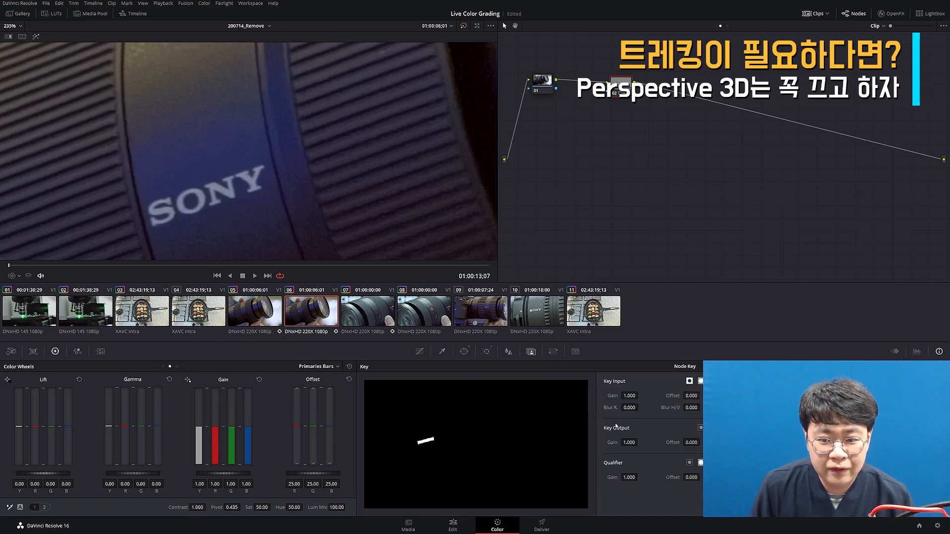
pyautogui.click(553, 351)
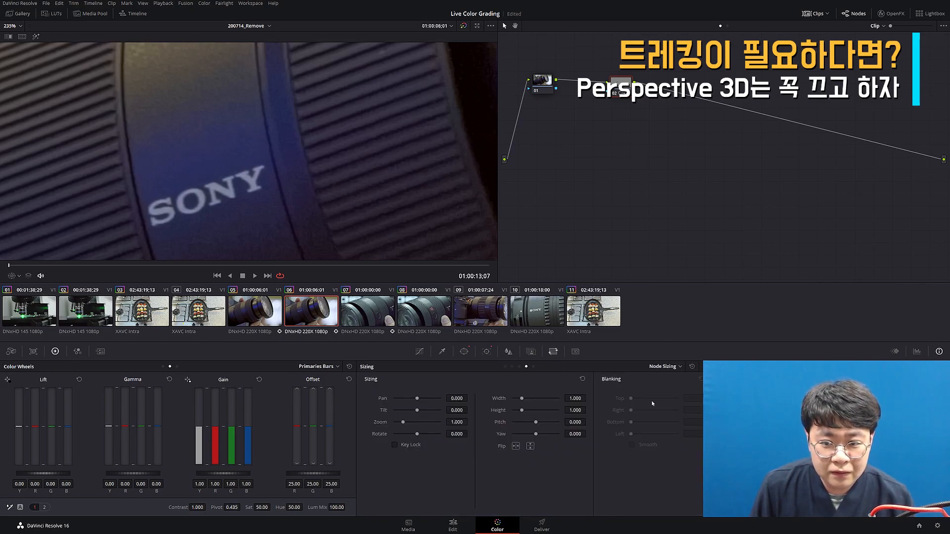
pyautogui.moveTo(470, 410); pyautogui.dragTo(422, 409)
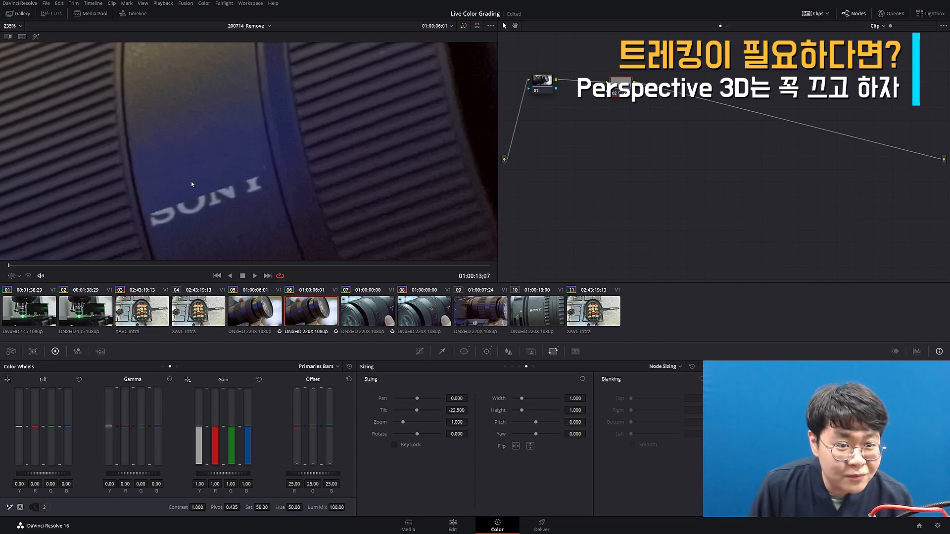
pyautogui.moveTo(462, 411)
pyautogui.mouseDown()
pyautogui.moveTo(444, 410)
pyautogui.moveTo(469, 397)
pyautogui.moveTo(469, 409)
pyautogui.mouseUp()
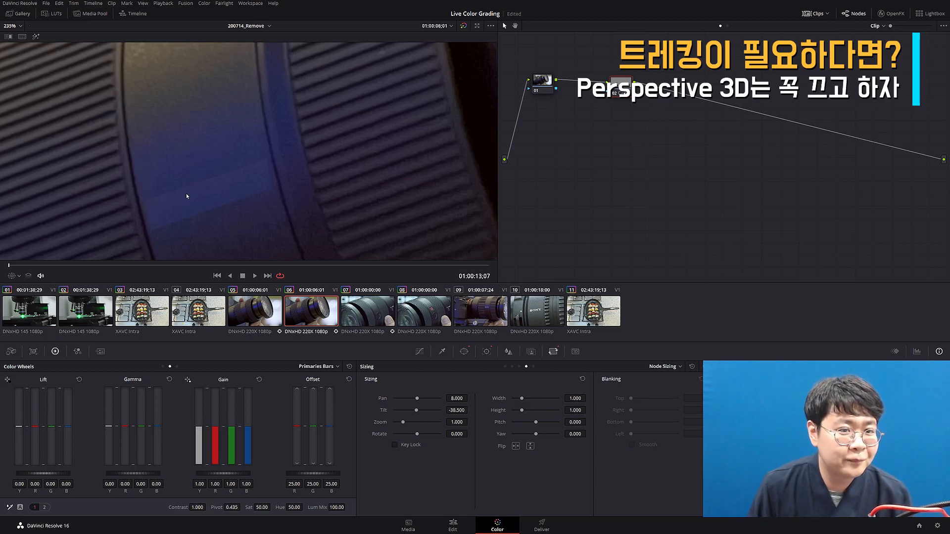
# Try softening the curve window's edge with Soft 1 at 1.96, and reset that value
pyautogui.scroll(2, 223, 188)
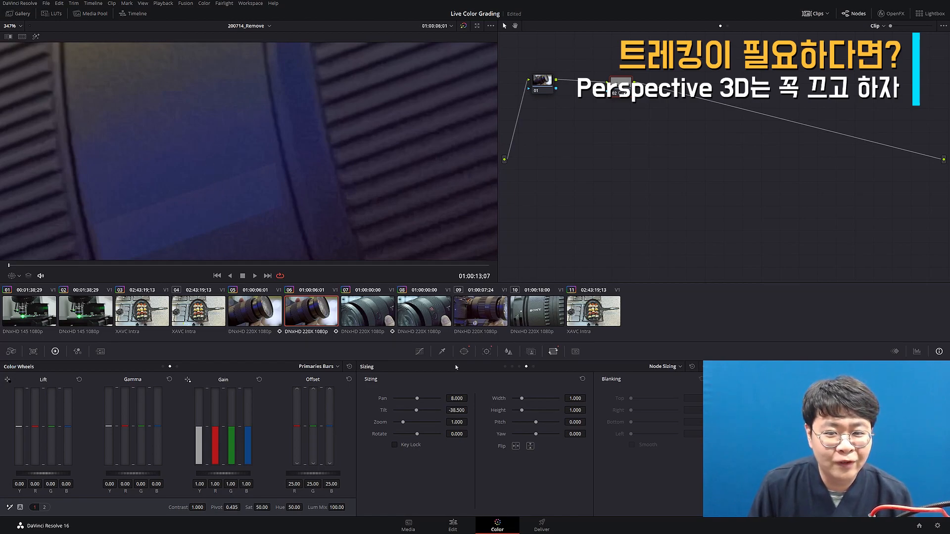
pyautogui.click(487, 351)
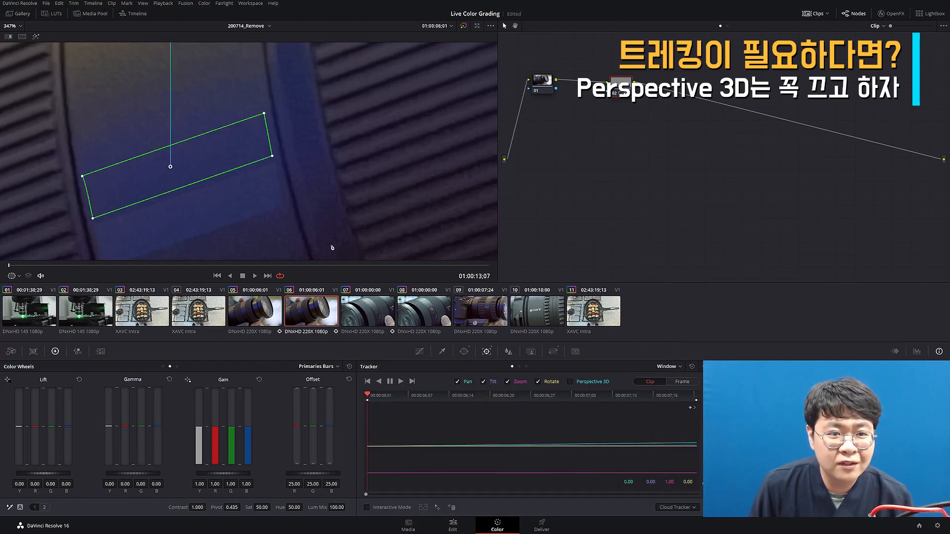
pyautogui.click(463, 351)
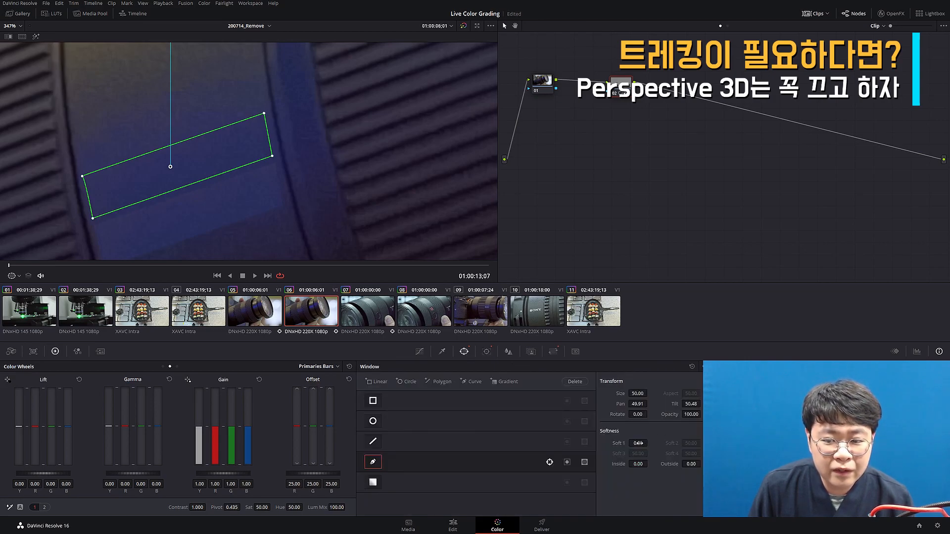
pyautogui.moveTo(650, 442); pyautogui.dragTo(636, 441)
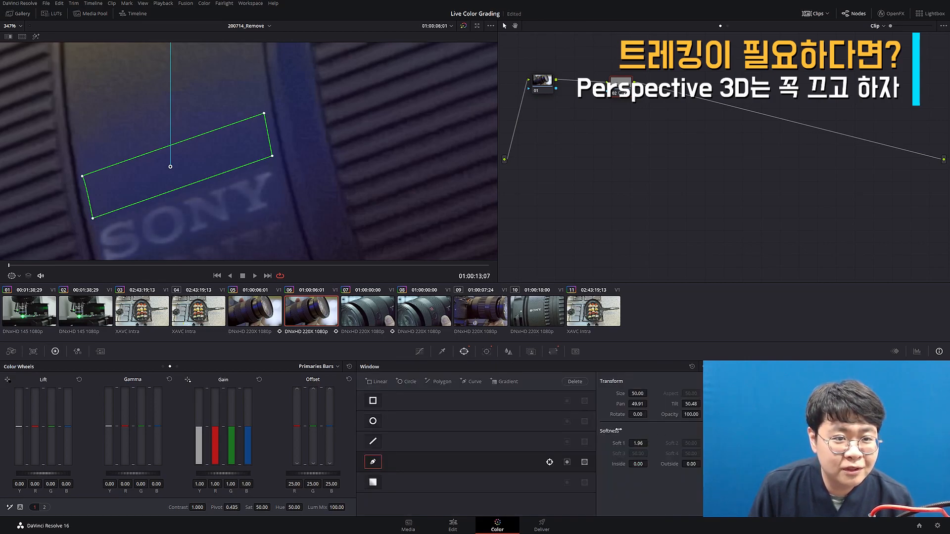
pyautogui.moveTo(295, 212); pyautogui.dragTo(323, 128)
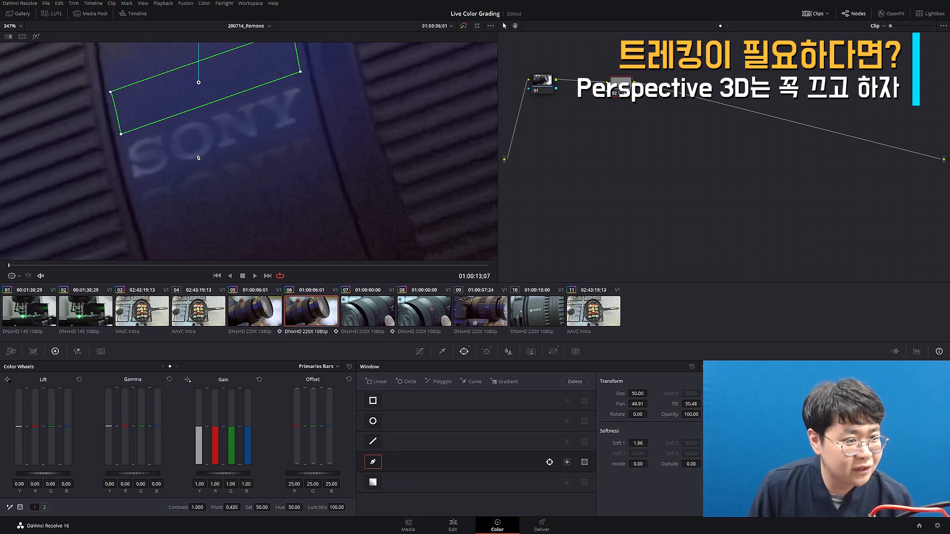
pyautogui.doubleClick(617, 443)
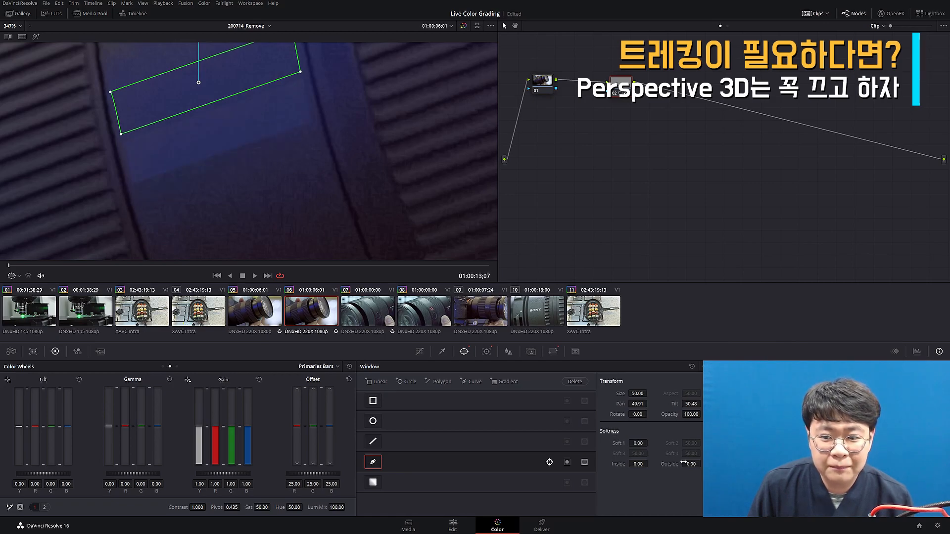
# Set the curve window's Outside softness to 3.08 and lower node 02's Gain to 0.98
pyautogui.moveTo(694, 465); pyautogui.dragTo(702, 464)
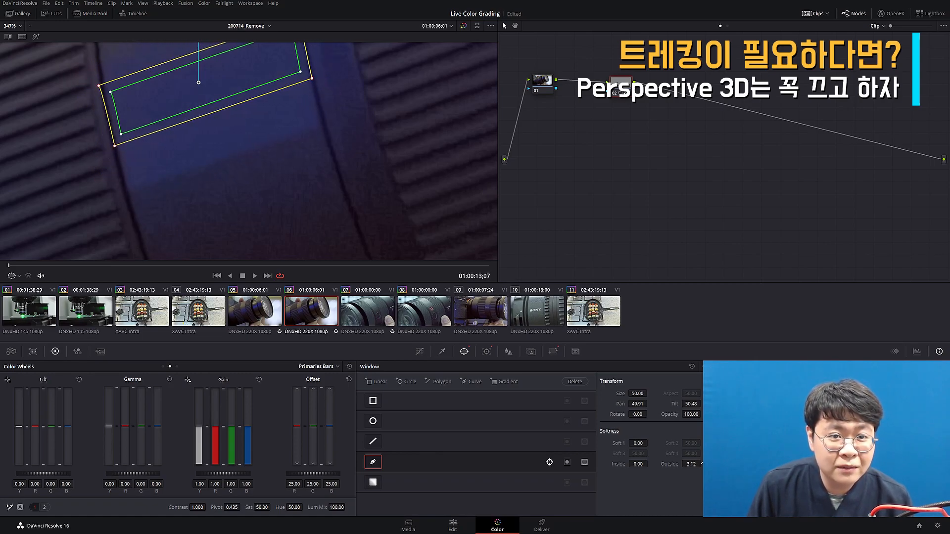
pyautogui.click(419, 351)
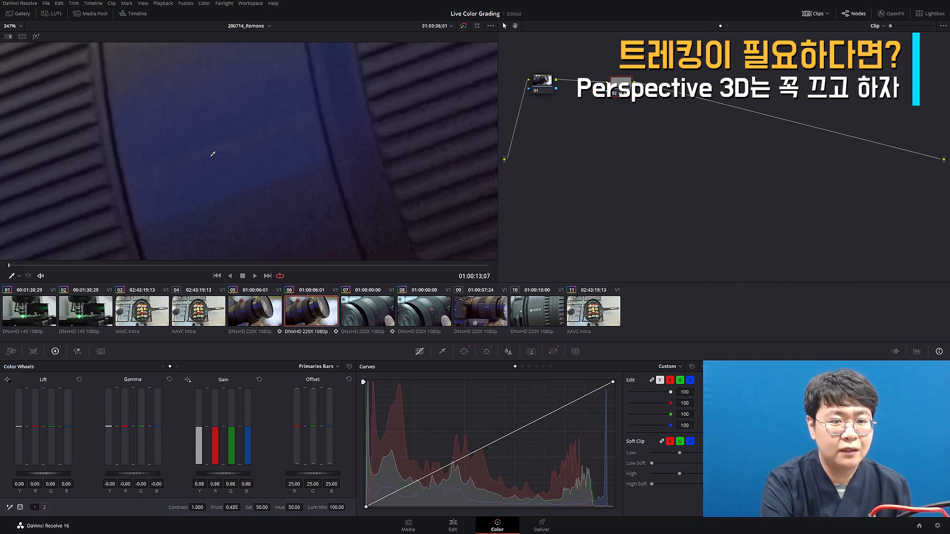
# Compare the patched barrel area with the original by toggling the grade bypass on and off
pyautogui.hotkey('shift', 'd')
pyautogui.hotkey('shift', 'd')
pyautogui.hotkey('shift', 'd')
pyautogui.hotkey('shift', 'd')
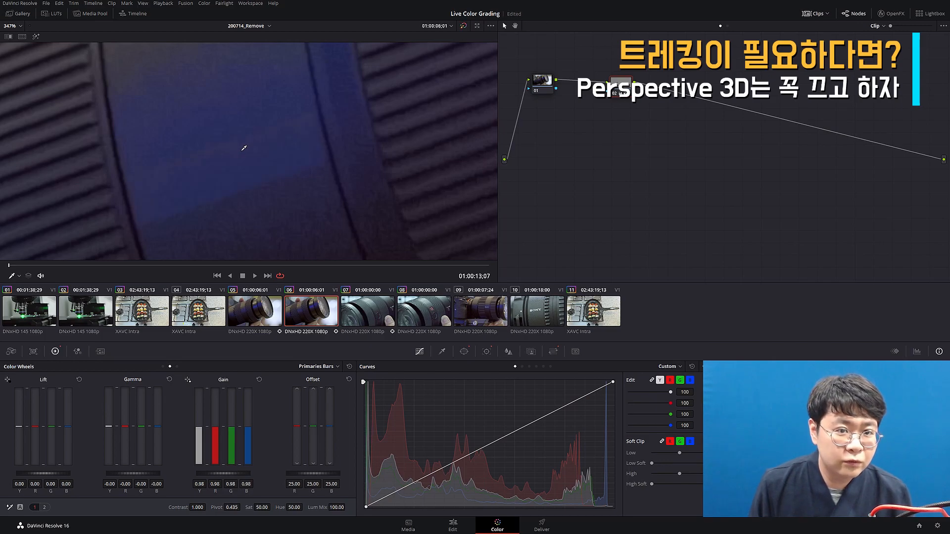
# Reduce the curve window's Outside softness to 1.96 and hide its outline to view the patch
pyautogui.click(464, 353)
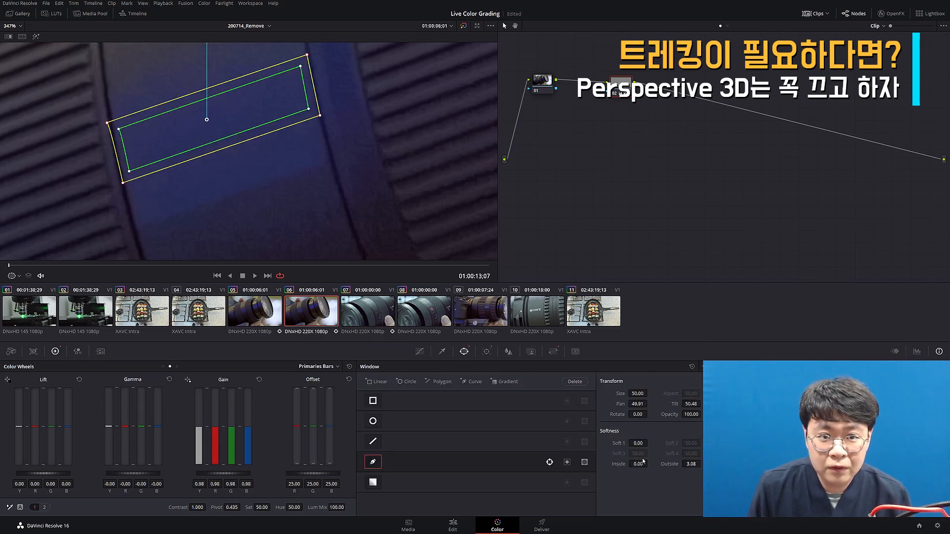
pyautogui.moveTo(693, 464); pyautogui.dragTo(701, 464)
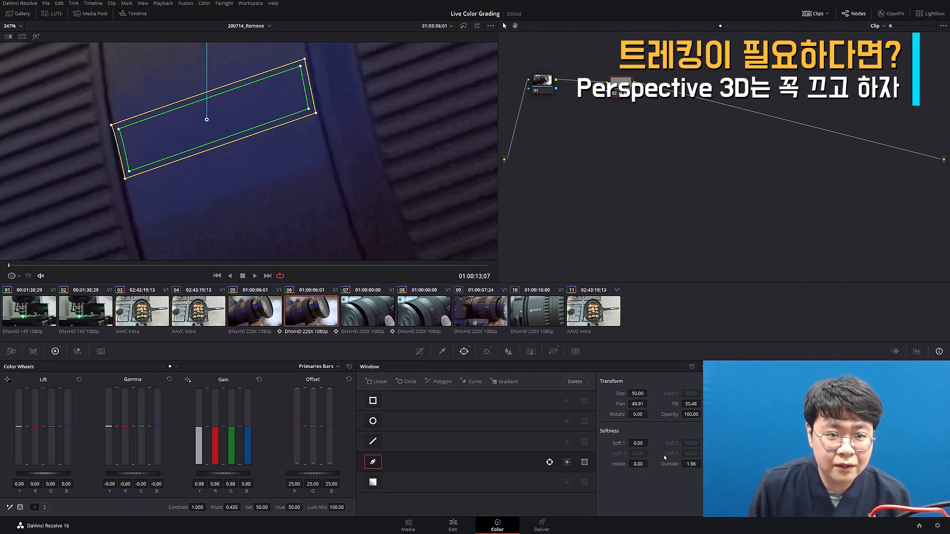
pyautogui.click(420, 352)
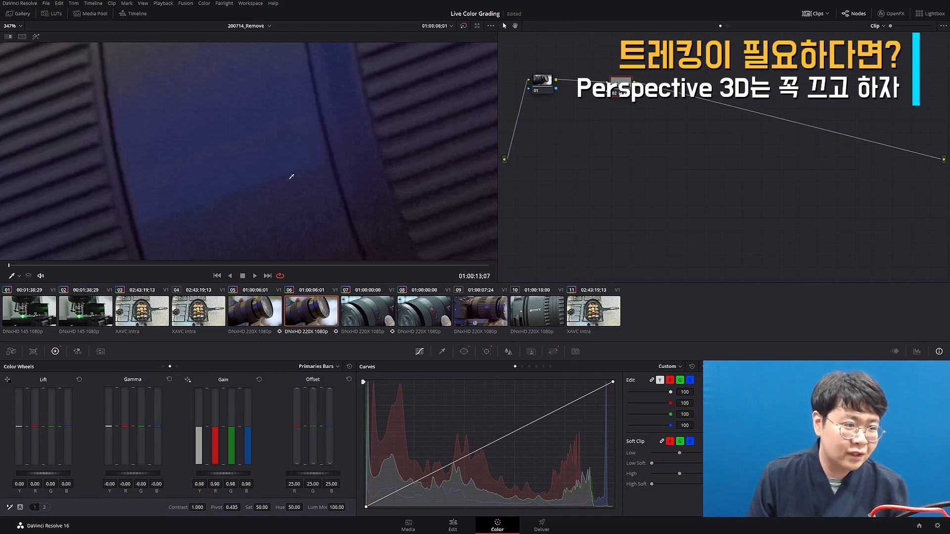
# Add a serial node after node 02 and activate a curve window on it
pyautogui.hotkey('shift', 'z')
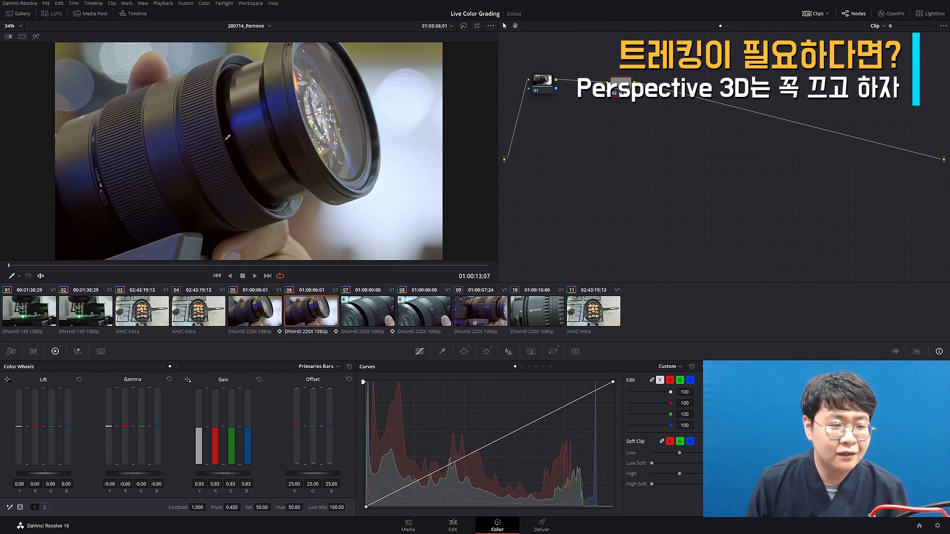
pyautogui.hotkey('alt', 's')
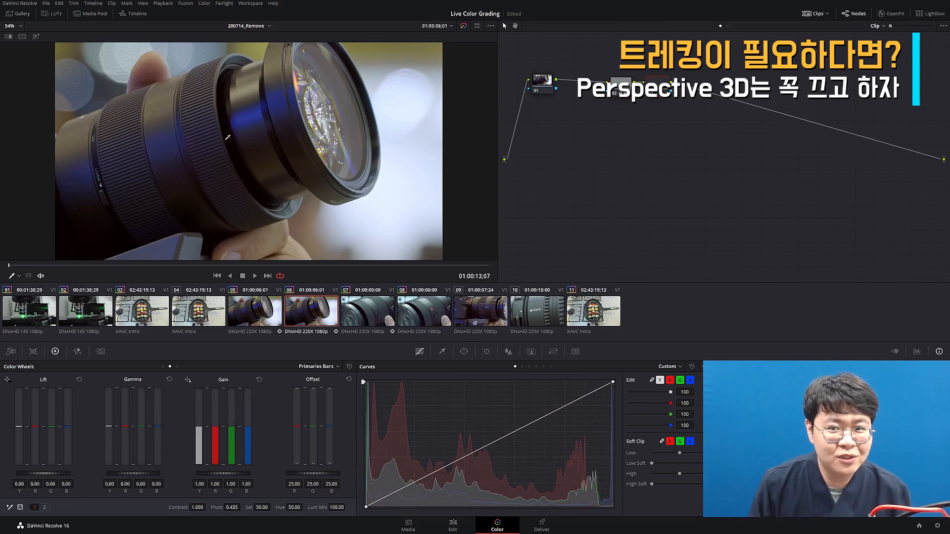
pyautogui.scroll(3, 228, 137)
pyautogui.scroll(5, 180, 143)
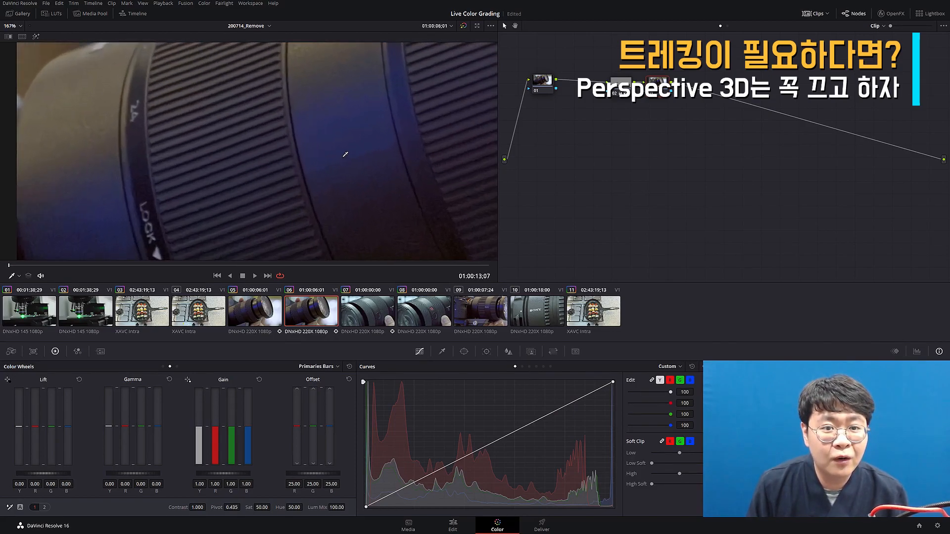
pyautogui.click(464, 351)
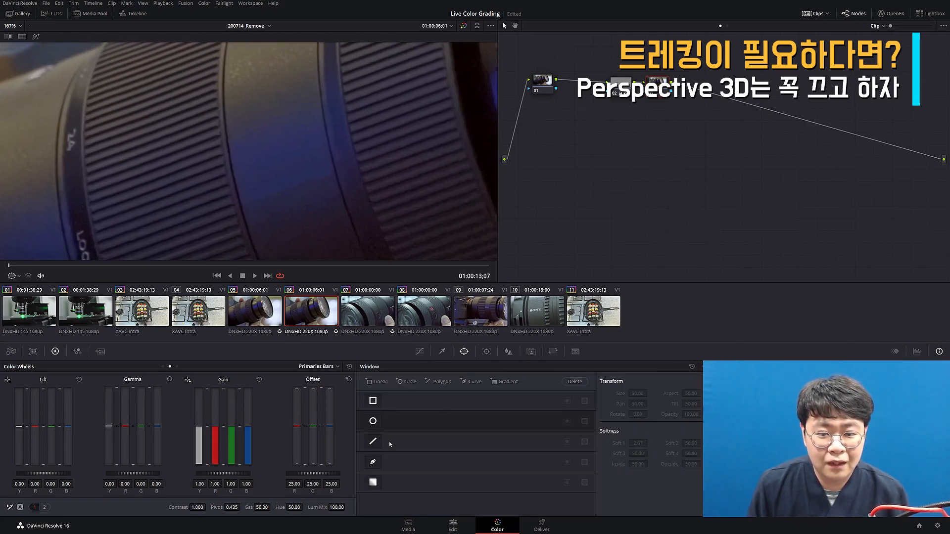
pyautogui.click(373, 462)
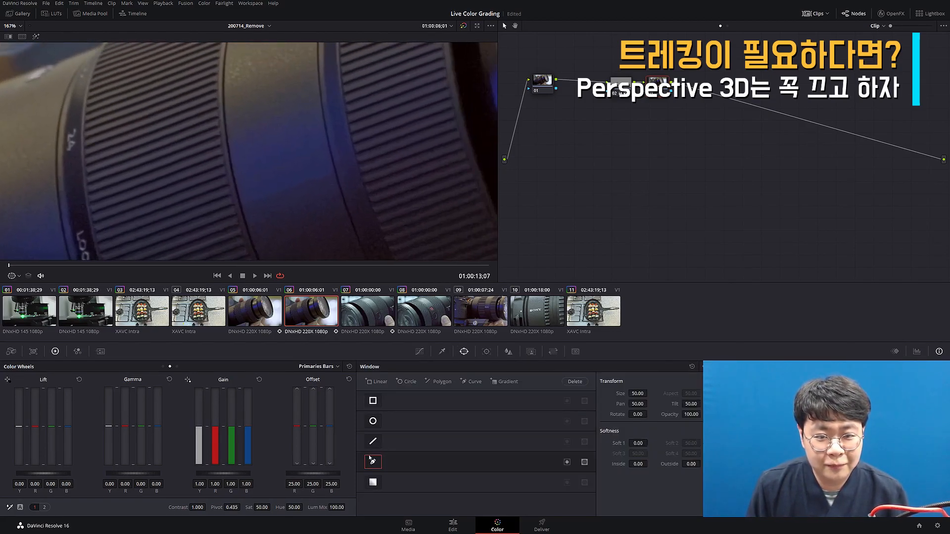
# Draw a closed four-point curve window around the patched area of the lens barrel and track it forward through the clip
pyautogui.click(227, 147)
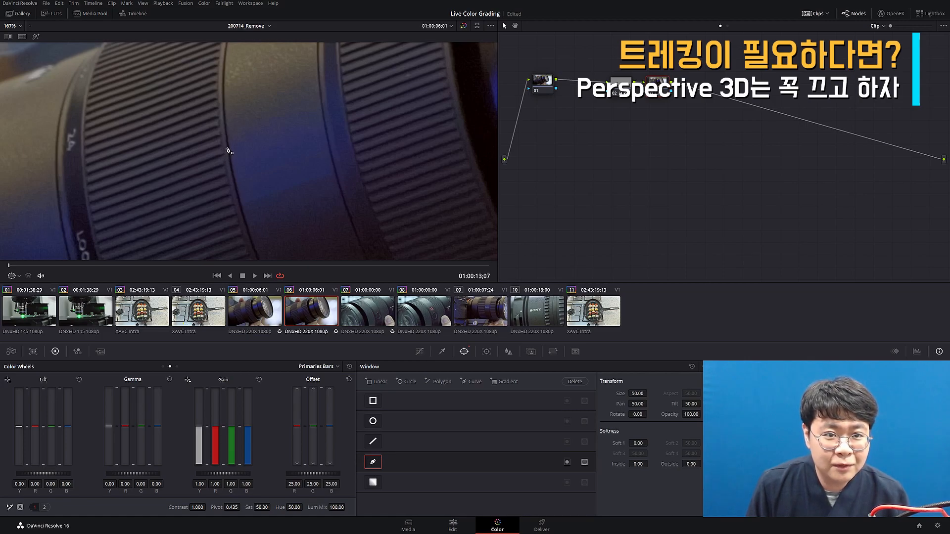
pyautogui.click(240, 206)
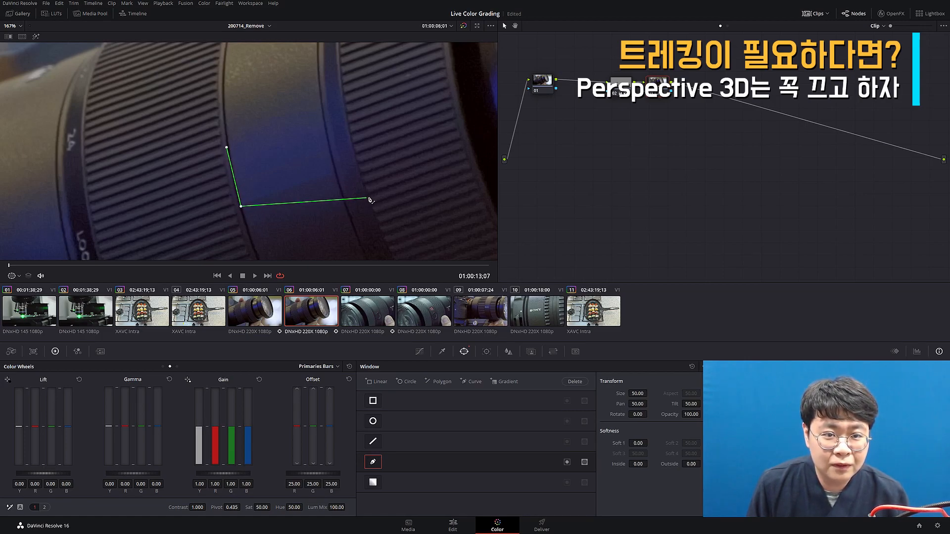
pyautogui.click(338, 182)
pyautogui.click(324, 116)
pyautogui.click(226, 148)
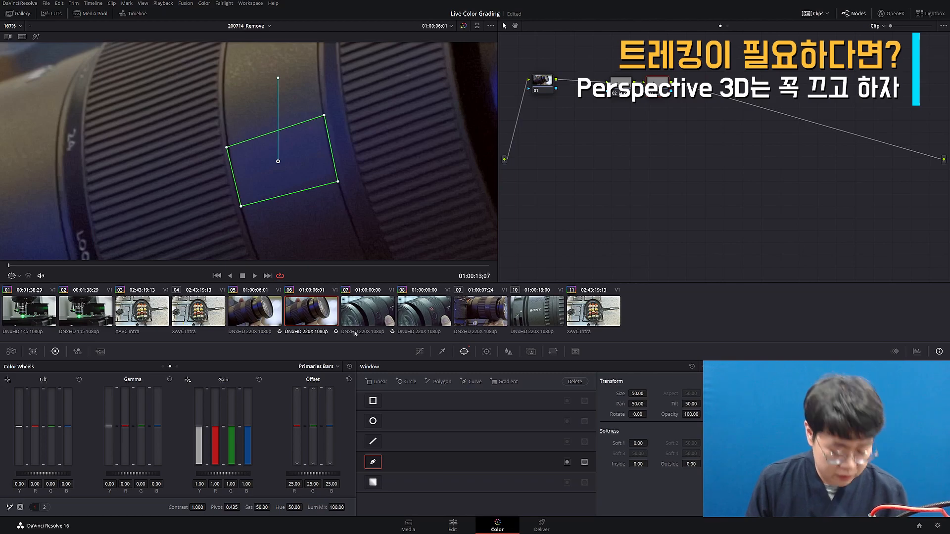
pyautogui.hotkey('ctrl', 't')
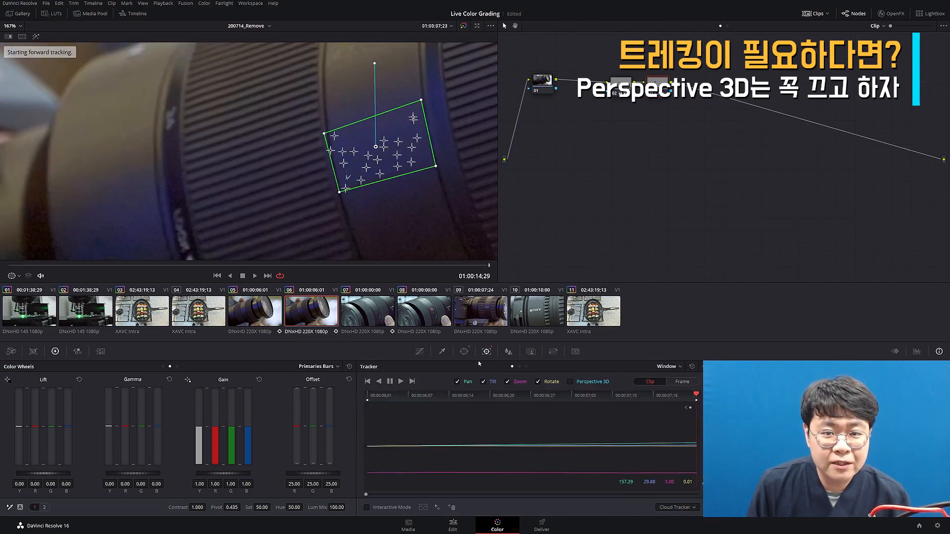
# Set the new node's Blur Radius to 0.56 and play the clip to check the tracked patch
pyautogui.click(509, 351)
pyautogui.moveTo(418, 431); pyautogui.dragTo(417, 429)
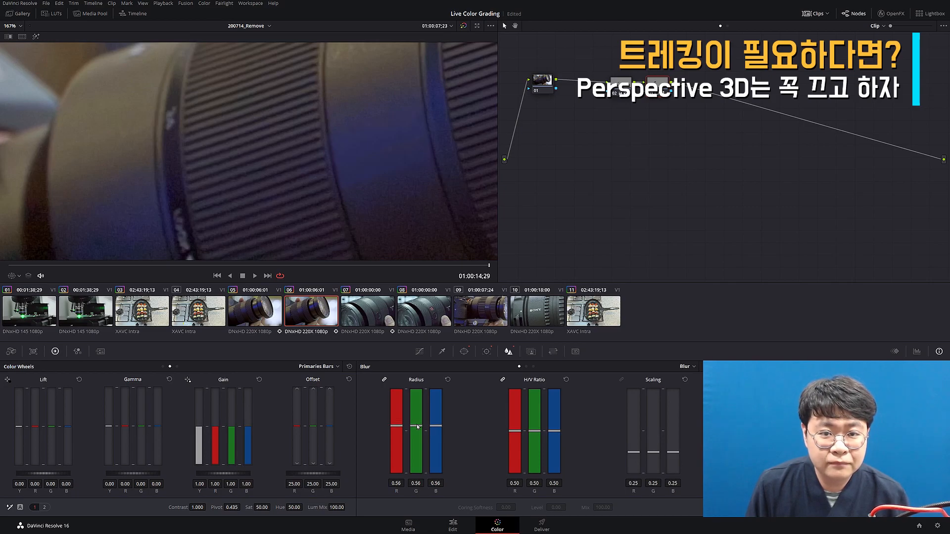
pyautogui.scroll(-3, 325, 167)
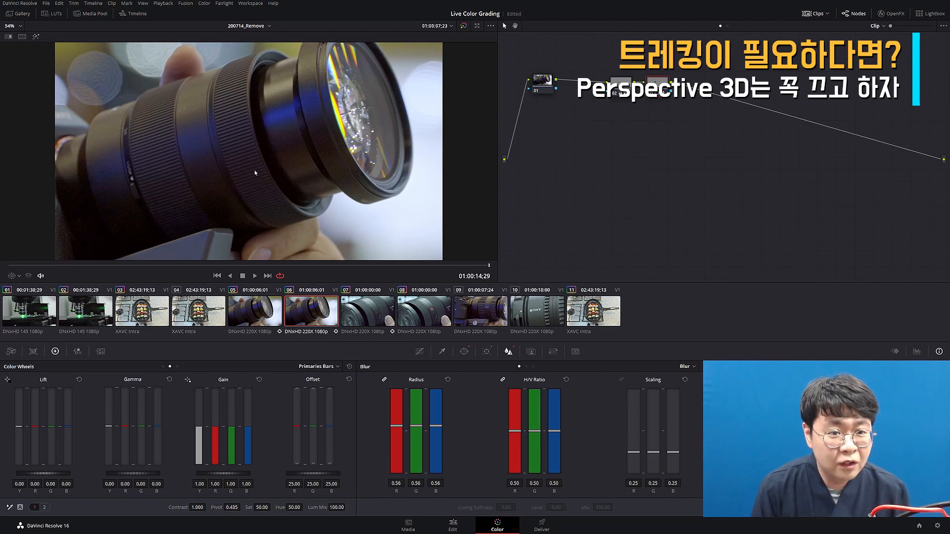
pyautogui.press('space')
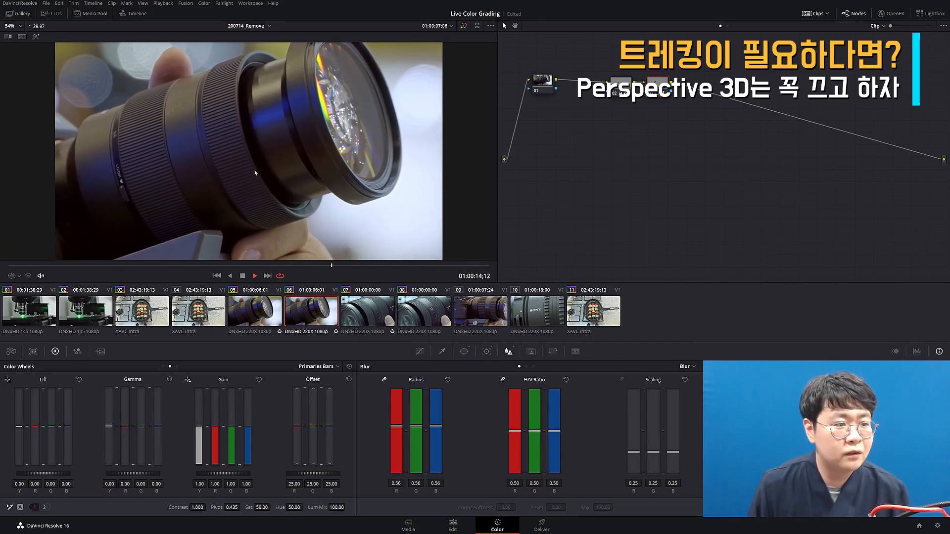
pyautogui.press('space')
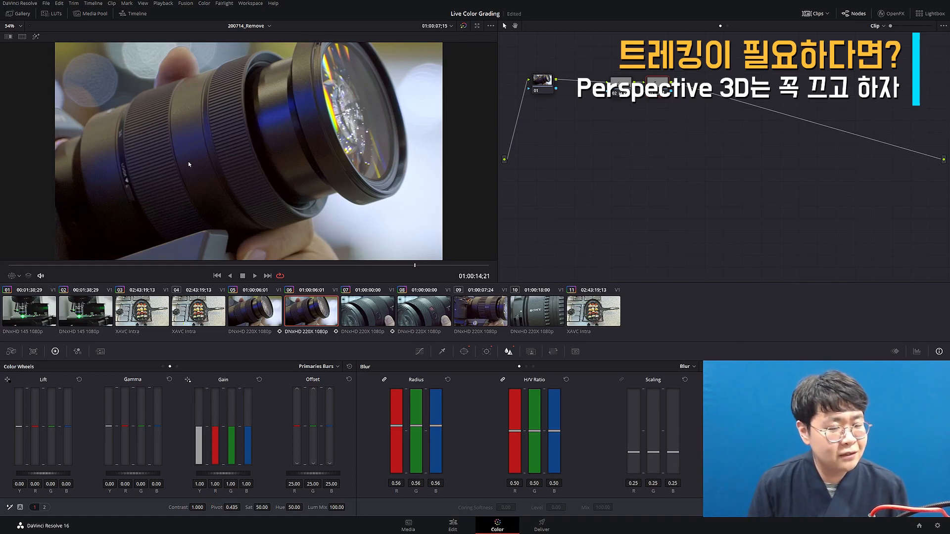
# Add another serial node after the blur node and inspect the patched barrel area up close
pyautogui.hotkey('alt', 's')
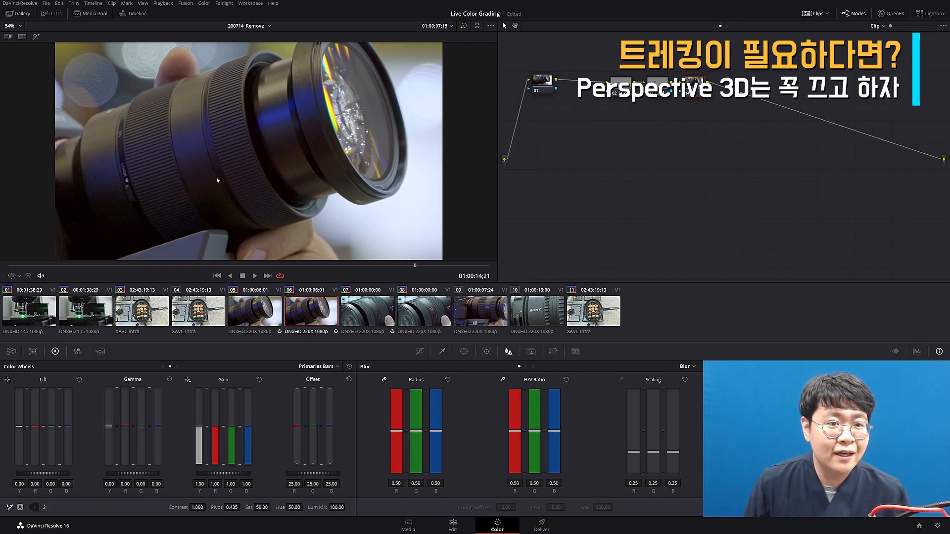
pyautogui.scroll(8, 216, 177)
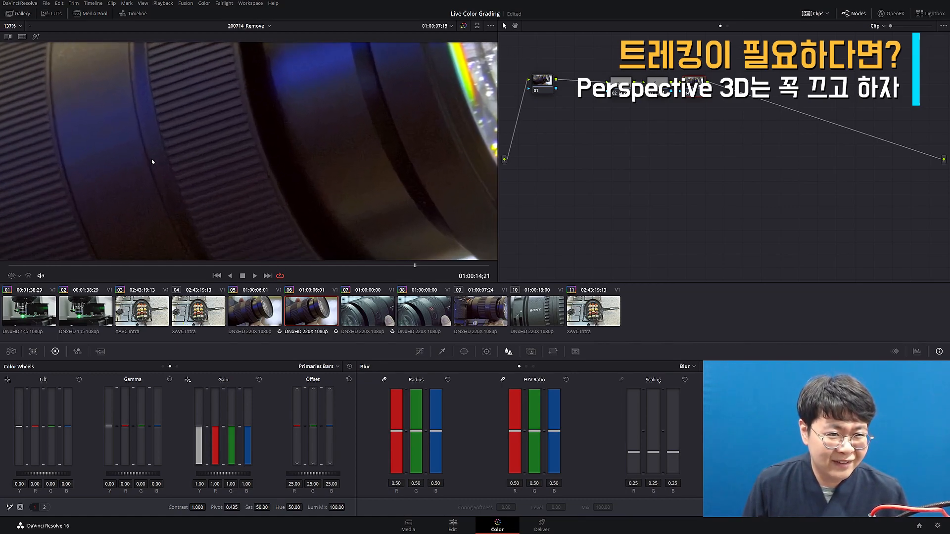
pyautogui.scroll(4, 150, 159)
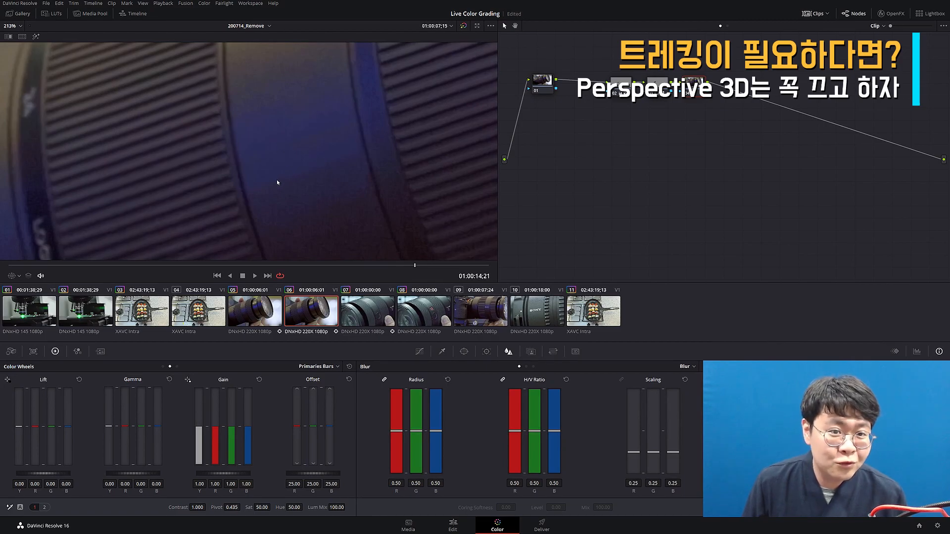
pyautogui.moveTo(342, 191); pyautogui.dragTo(335, 189)
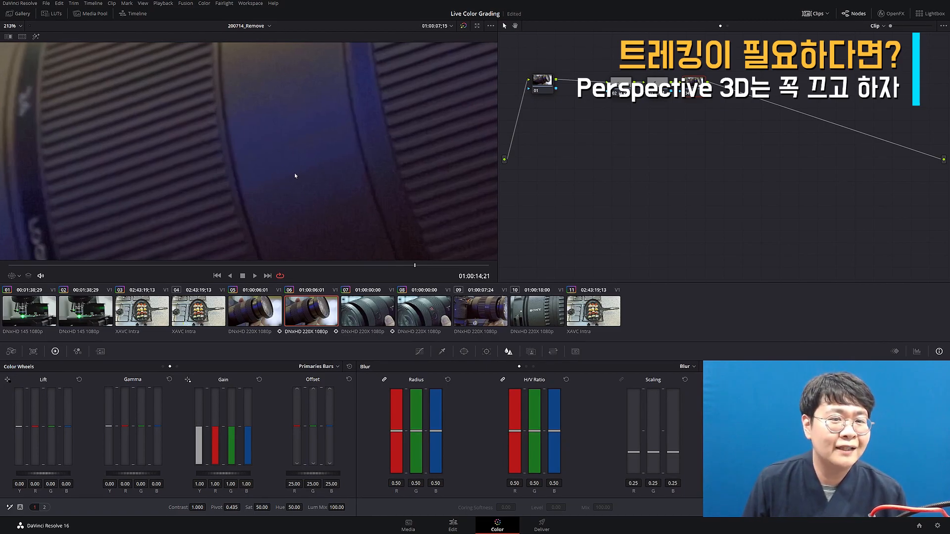
pyautogui.hotkey('shift', 'z')
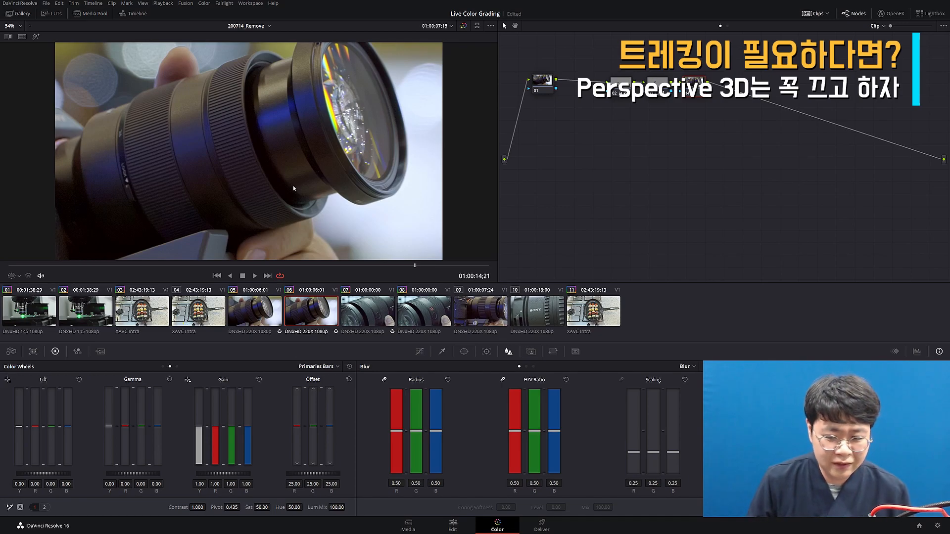
# Find the Film Grain effect by searching the OpenFX library for "grain" and apply it to the last node
pyautogui.click(891, 14)
pyautogui.scroll(-5, 846, 201)
pyautogui.scroll(3, 846, 200)
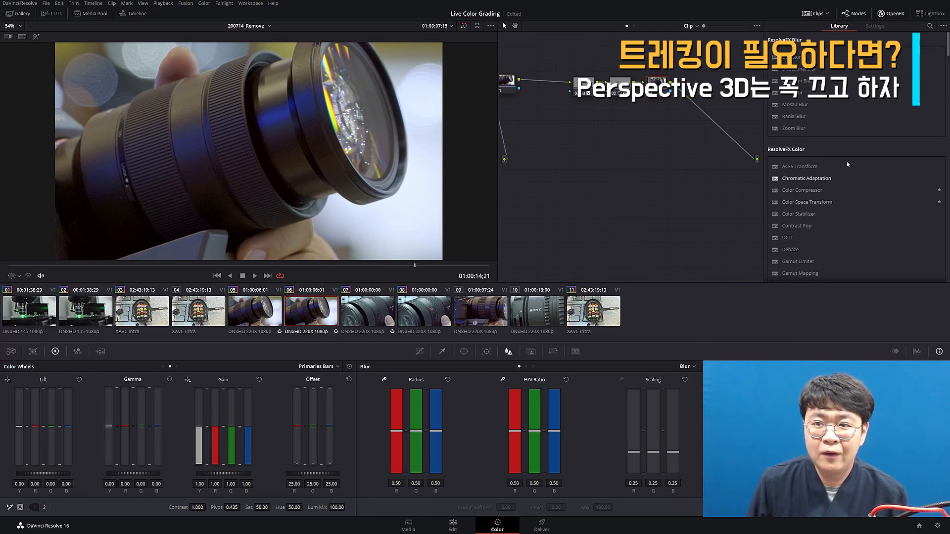
pyautogui.click(930, 26)
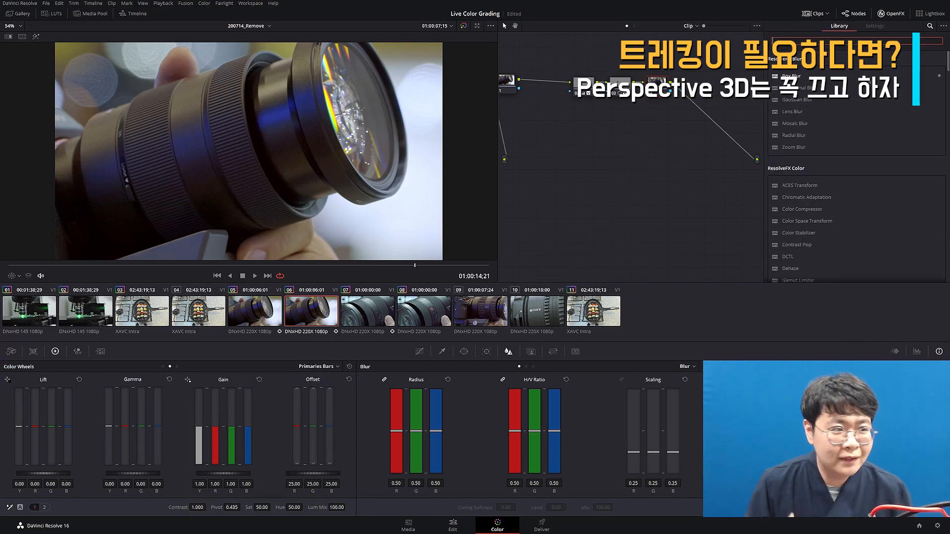
pyautogui.write('grain')
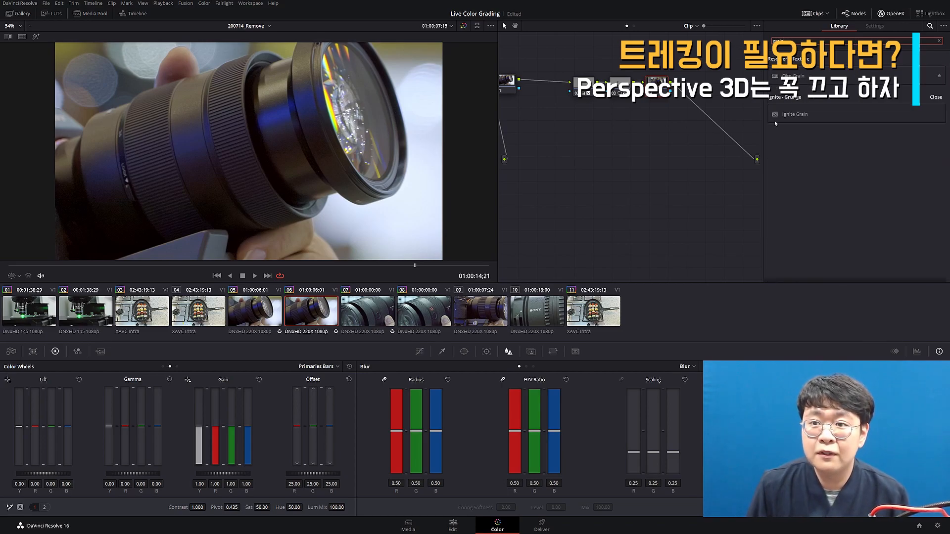
pyautogui.moveTo(797, 77); pyautogui.dragTo(658, 94)
pyautogui.scroll(2, 243, 171)
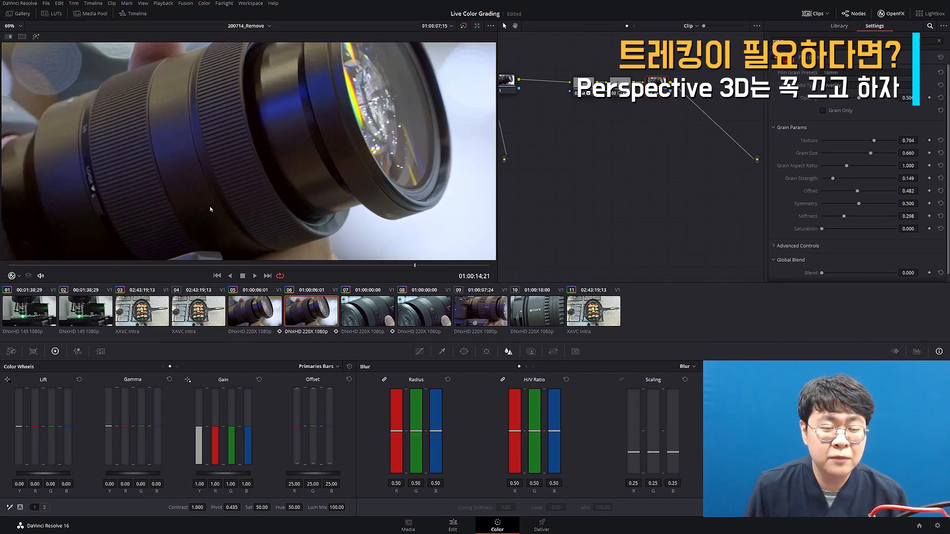
pyautogui.scroll(4, 210, 209)
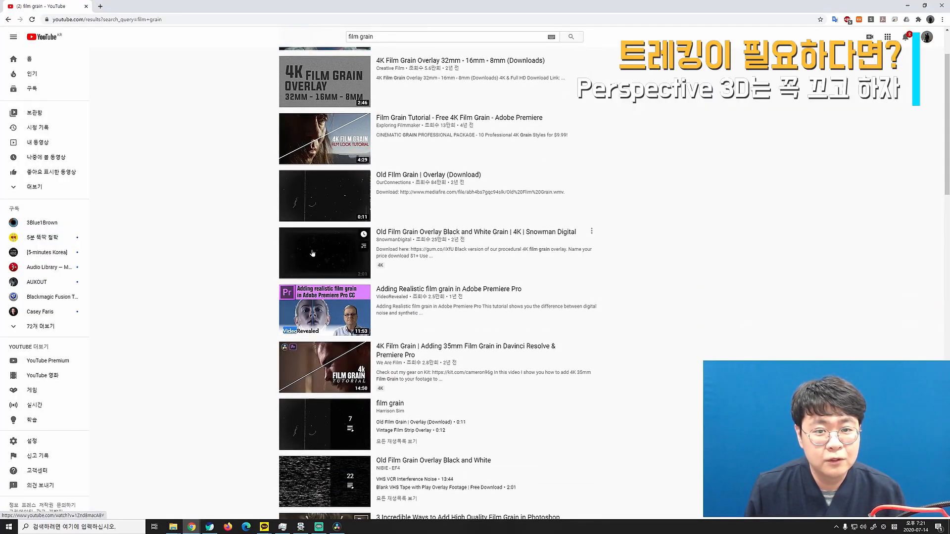
# Browse YouTube's film grain results, search for "film grain overlay", and look through the overlay videos
pyautogui.scroll(-3, 322, 250)
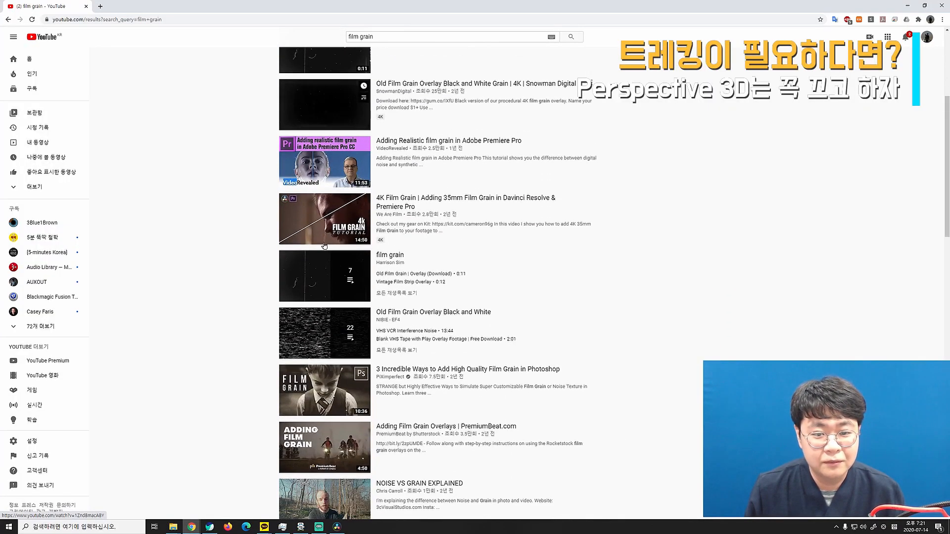
pyautogui.scroll(-5, 335, 302)
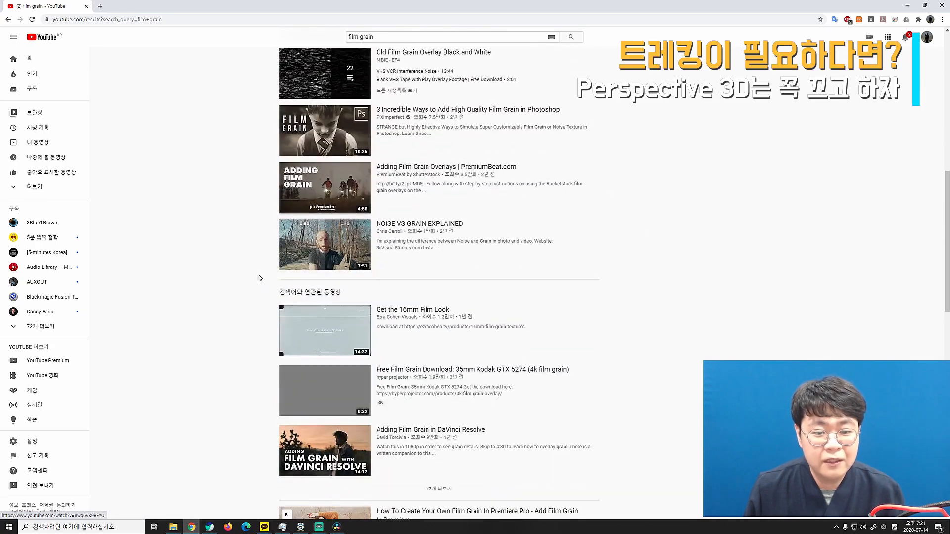
pyautogui.scroll(10, 232, 290)
pyautogui.click(400, 36)
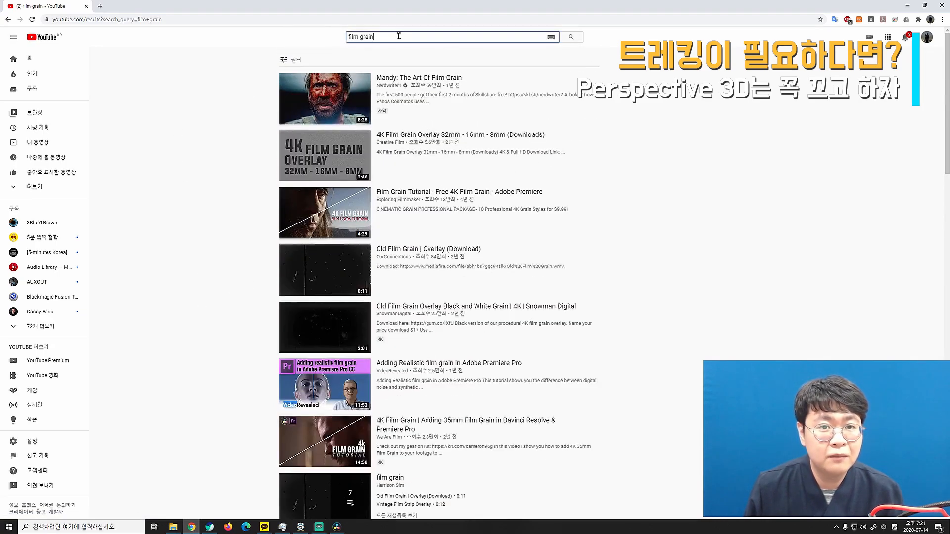
pyautogui.write('overlay')
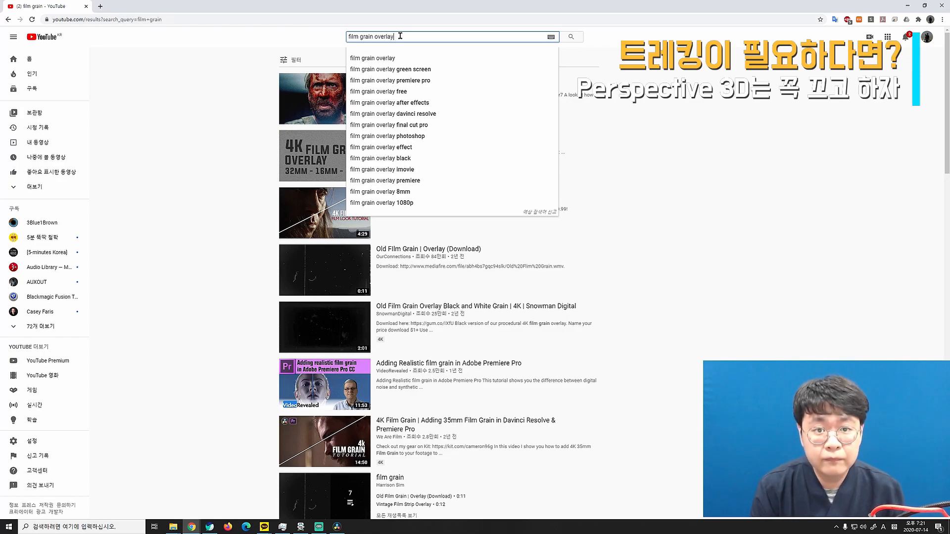
pyautogui.press('Return')
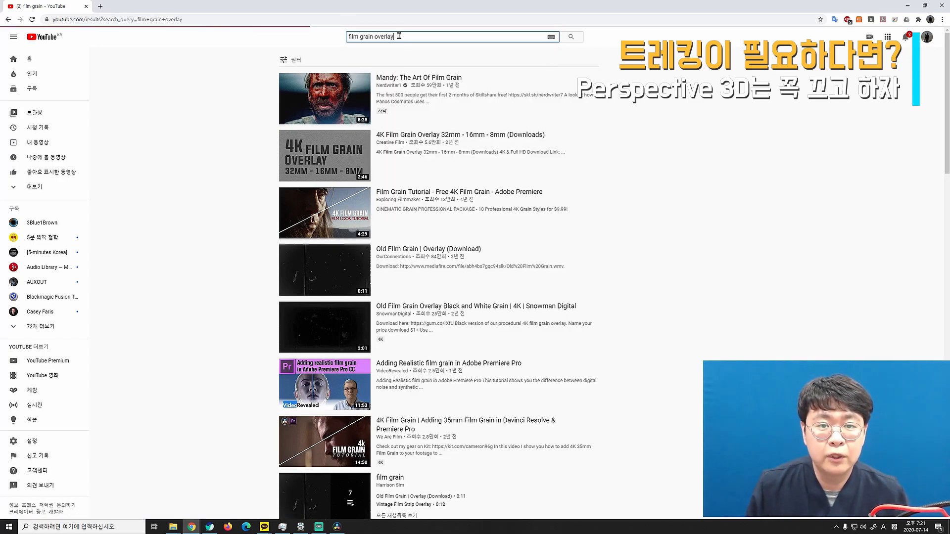
pyautogui.scroll(-4, 303, 265)
pyautogui.scroll(-8, 302, 265)
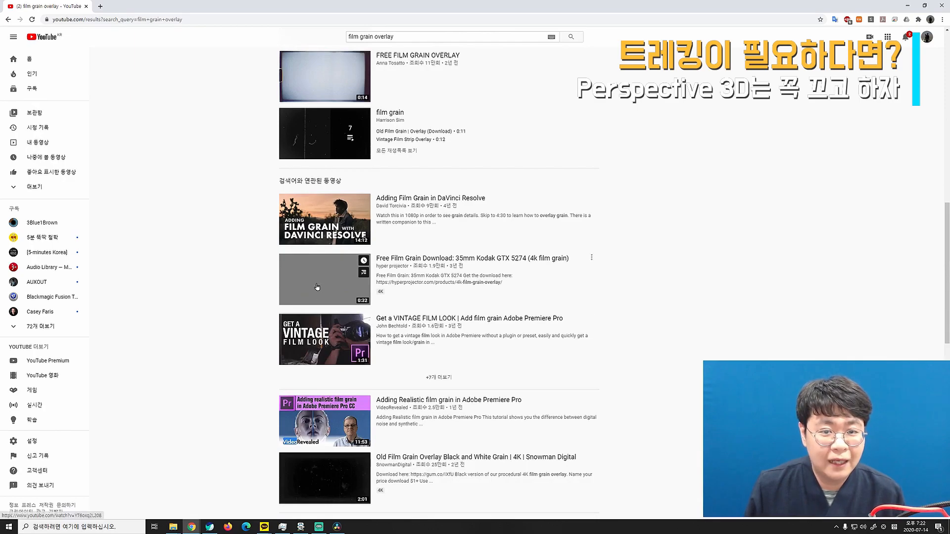
pyautogui.scroll(-2, 317, 288)
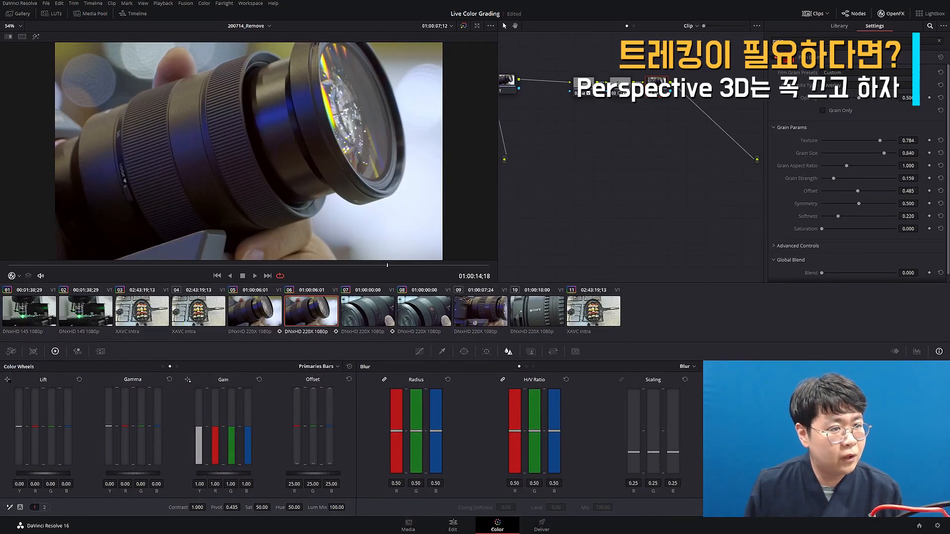
# Return to DaVinci Resolve and save the project
pyautogui.hotkey('ctrl', 's')
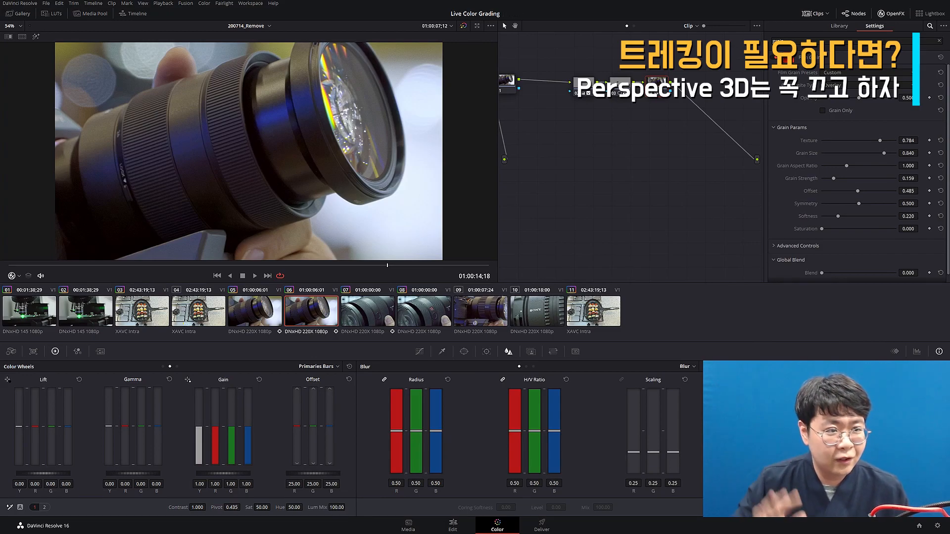